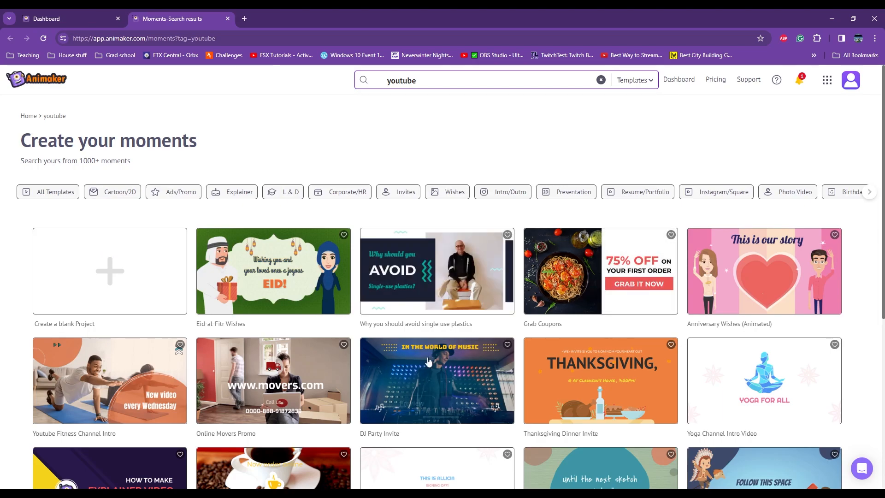
Step: Create a blank project in the 16:9 horizontal video size
{"action": "scroll", "coordinate": [498, 394], "scroll_direction": "down", "scroll_amount": 1}
{"action": "scroll", "coordinate": [93, 289], "scroll_direction": "up", "scroll_amount": 1}
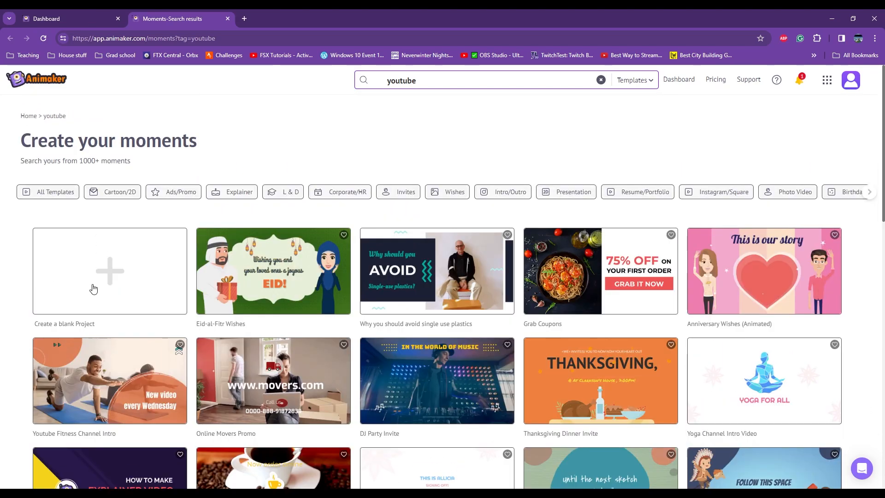
{"action": "left_click", "coordinate": [93, 289]}
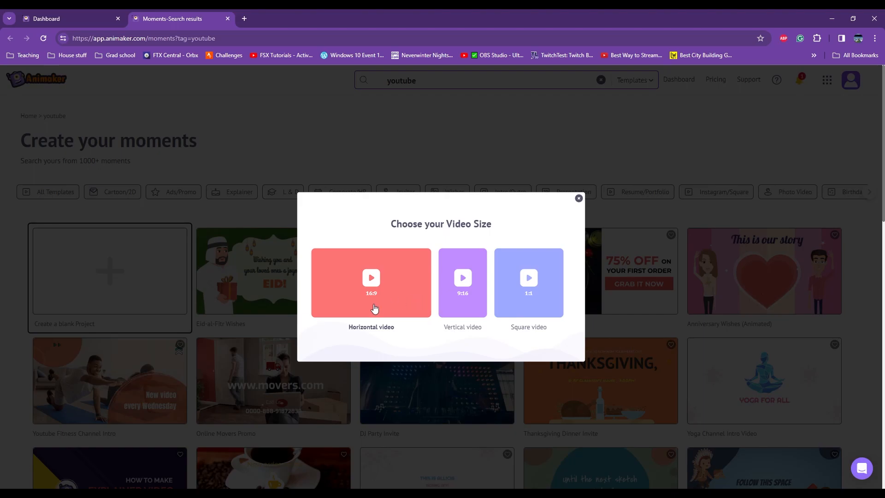
{"action": "left_click", "coordinate": [379, 308]}
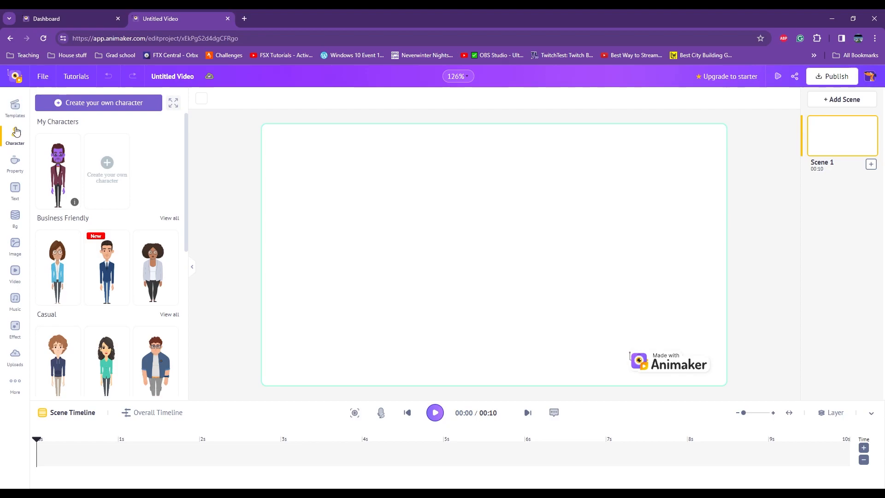
Step: Look through the property, text, background, image, video, music, effect, upload and character libraries, and compare the scene and overall timelines
{"action": "left_click", "coordinate": [15, 162]}
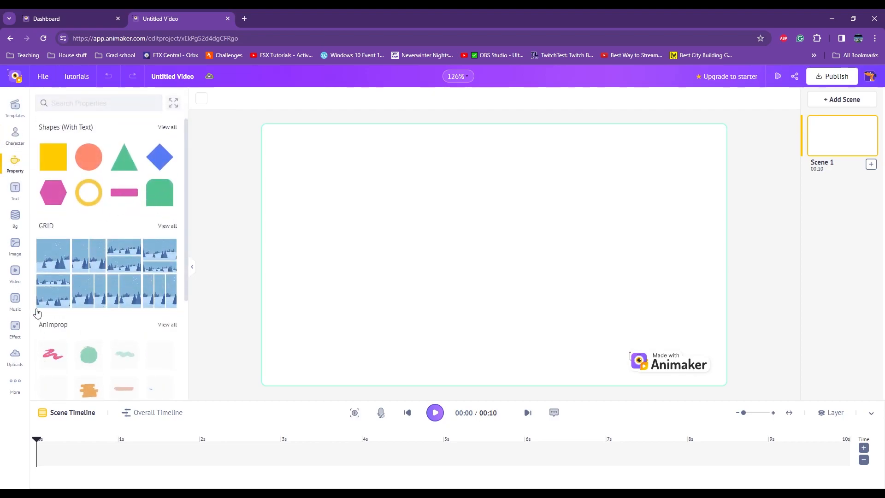
{"action": "left_click", "coordinate": [14, 189]}
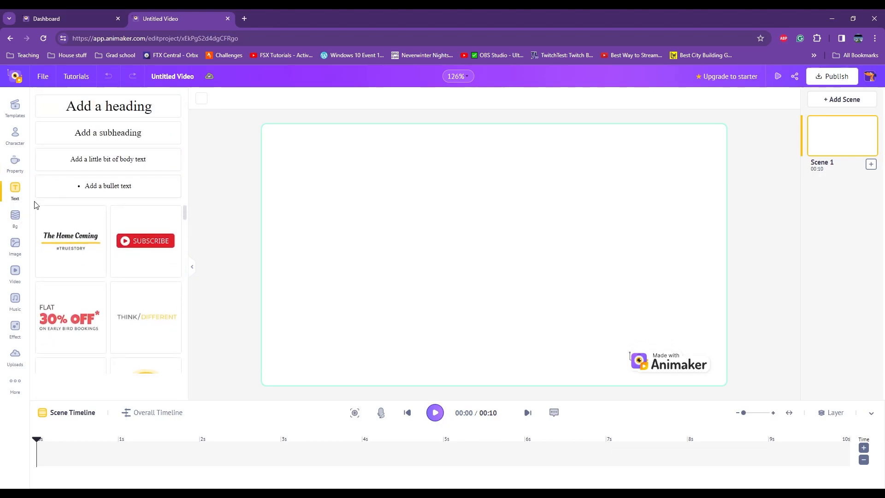
{"action": "left_click", "coordinate": [14, 220]}
{"action": "left_click", "coordinate": [16, 247]}
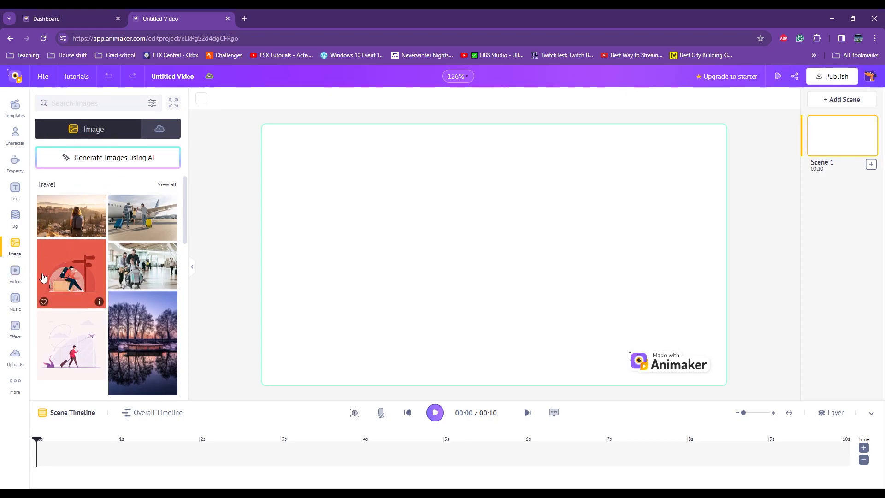
{"action": "left_click", "coordinate": [15, 273]}
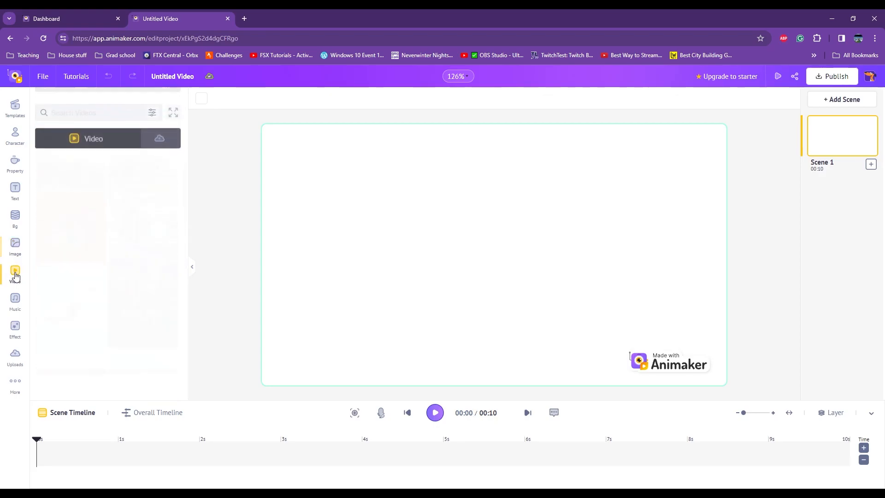
{"action": "left_click", "coordinate": [16, 305]}
{"action": "left_click", "coordinate": [17, 332]}
{"action": "left_click", "coordinate": [16, 357]}
{"action": "left_click", "coordinate": [15, 135]}
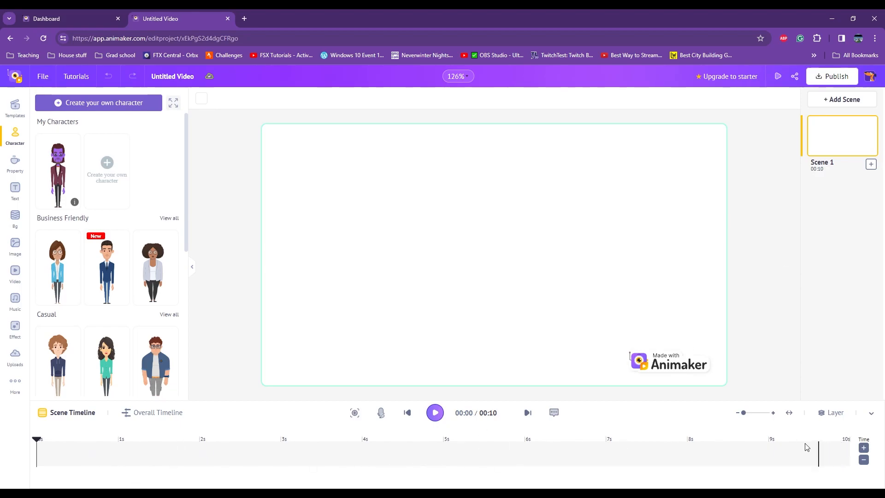
{"action": "left_click", "coordinate": [153, 412]}
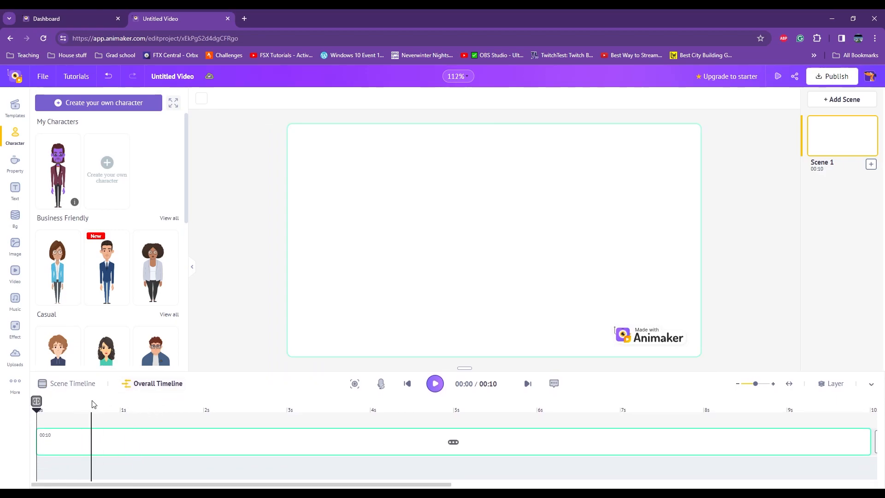
{"action": "left_click", "coordinate": [74, 384]}
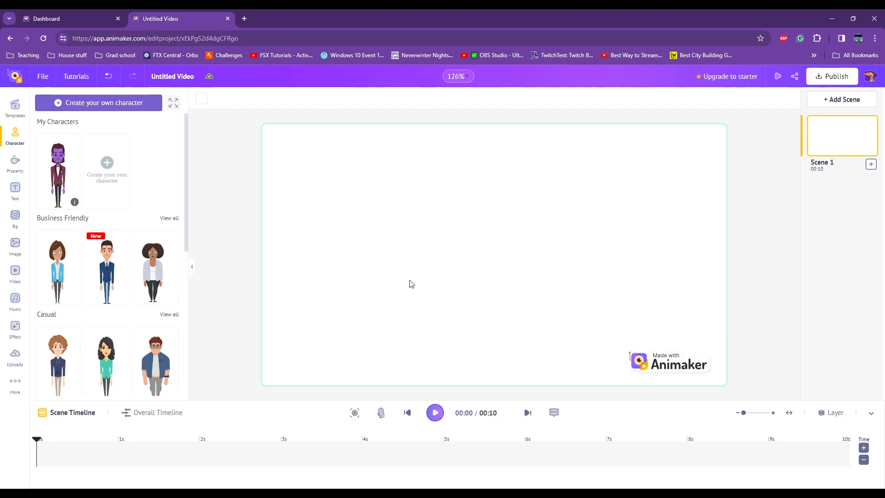
Step: Search the backgrounds for "classroom" and apply the one with the large green chalkboard to Scene 1
{"action": "left_click", "coordinate": [15, 217]}
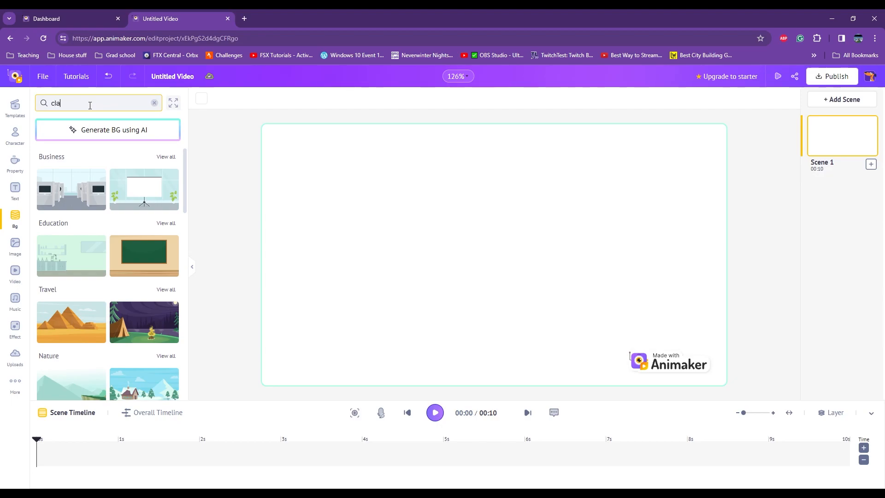
{"action": "key", "text": "Return"}
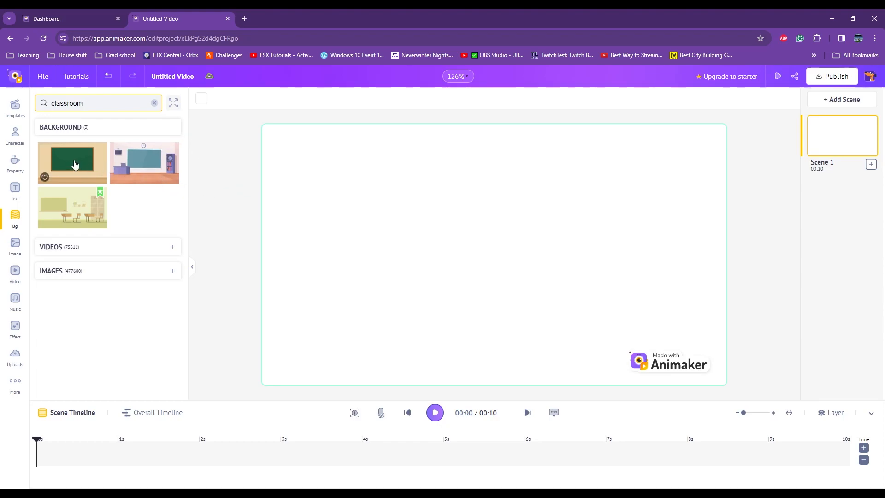
{"action": "left_click_drag", "start_coordinate": [69, 161], "coordinate": [461, 249]}
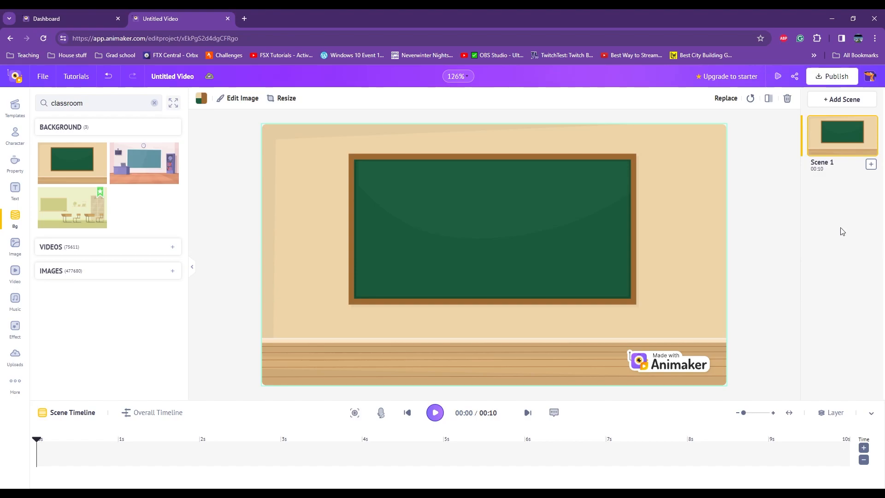
Step: Add Scene 2 and Scene 3 after the first scene with the same chalkboard background
{"action": "left_click", "coordinate": [869, 152]}
{"action": "left_click", "coordinate": [854, 182]}
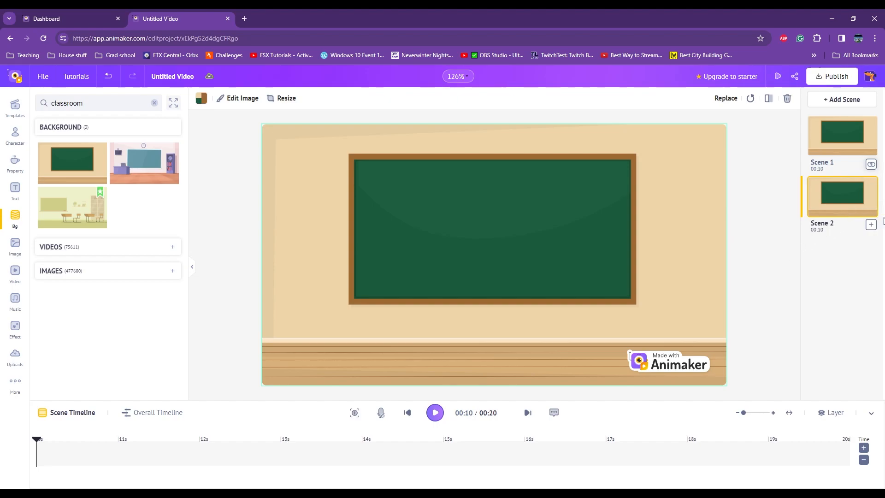
{"action": "left_click", "coordinate": [871, 225]}
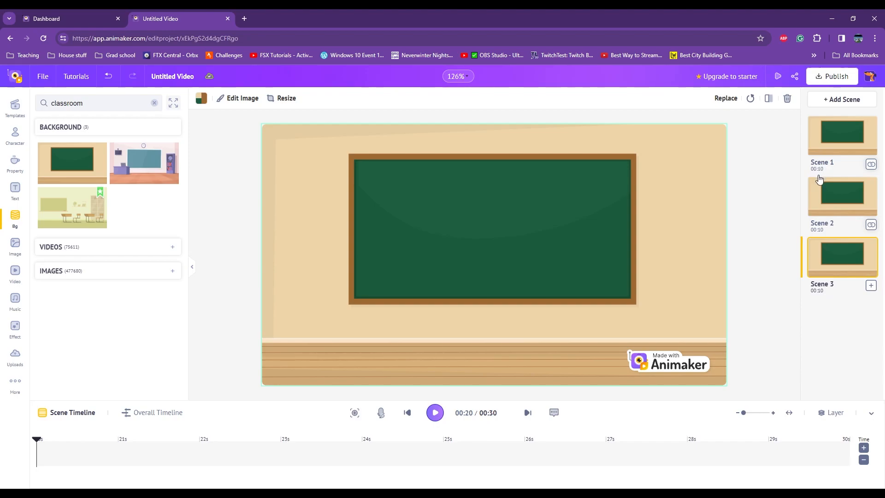
Step: Shorten Scene 2 to 9.9 seconds in the overall timeline and extend it back to 10 seconds
{"action": "left_click", "coordinate": [141, 411]}
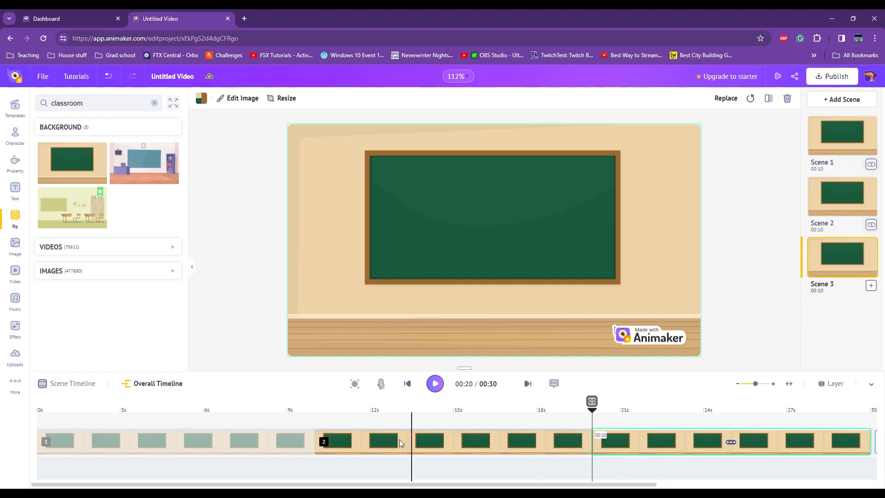
{"action": "left_click", "coordinate": [323, 450]}
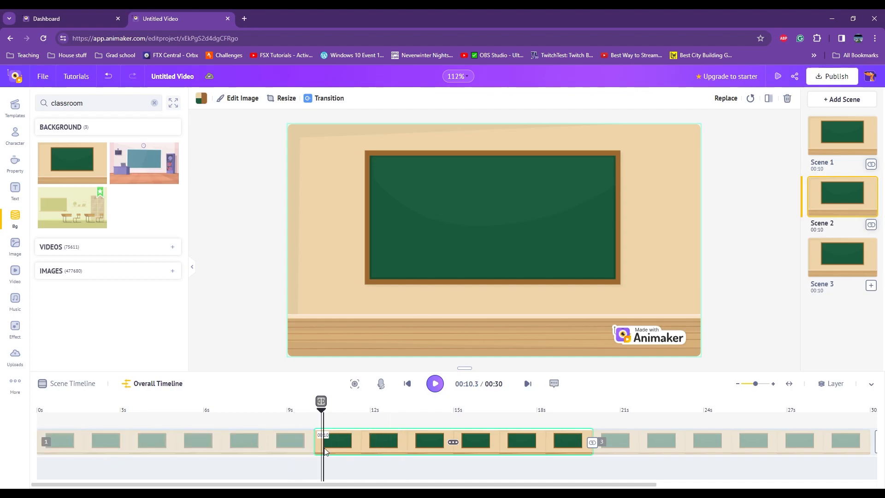
{"action": "mouse_move", "coordinate": [316, 448]}
{"action": "left_mouse_down"}
{"action": "mouse_move", "coordinate": [290, 448]}
{"action": "mouse_move", "coordinate": [317, 448]}
{"action": "left_mouse_up"}
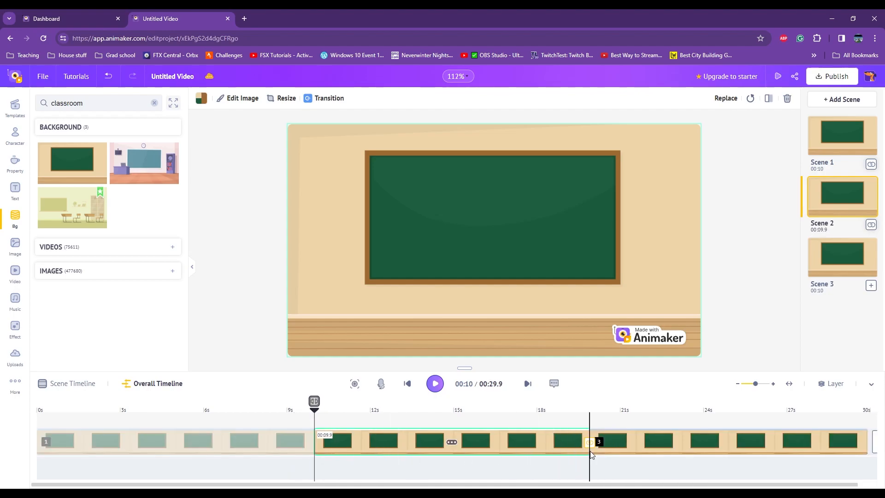
{"action": "left_click_drag", "start_coordinate": [591, 455], "coordinate": [593, 454]}
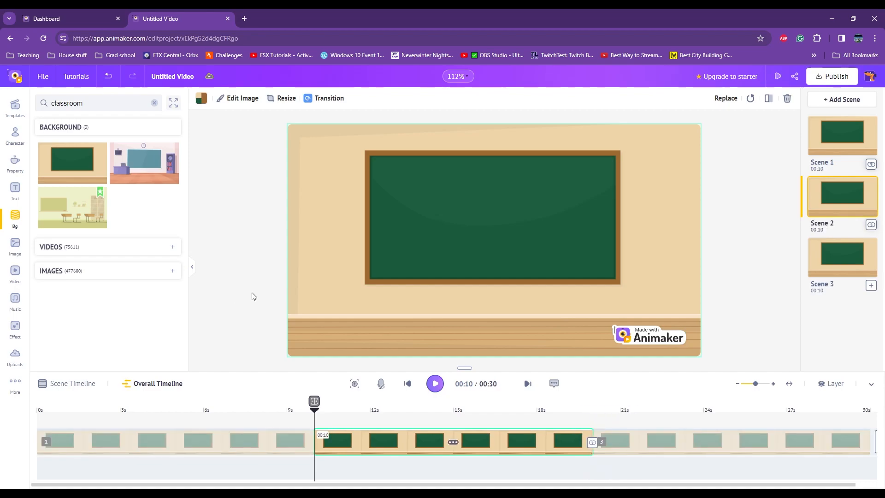
Step: Place the custom purple-skinned character in the maroon suit to the left of the chalkboard and scale it down
{"action": "left_click", "coordinate": [14, 134]}
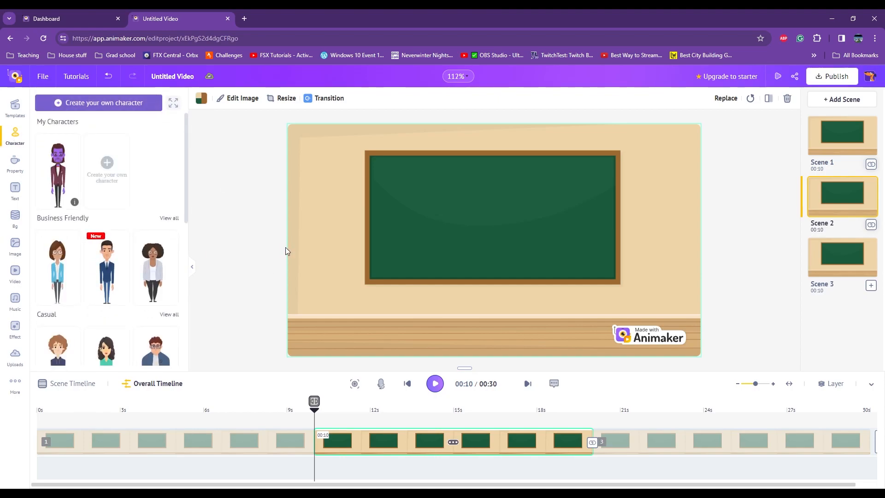
{"action": "mouse_move", "coordinate": [185, 178]}
{"action": "left_mouse_down"}
{"action": "mouse_move", "coordinate": [187, 327]}
{"action": "mouse_move", "coordinate": [195, 183]}
{"action": "left_mouse_up"}
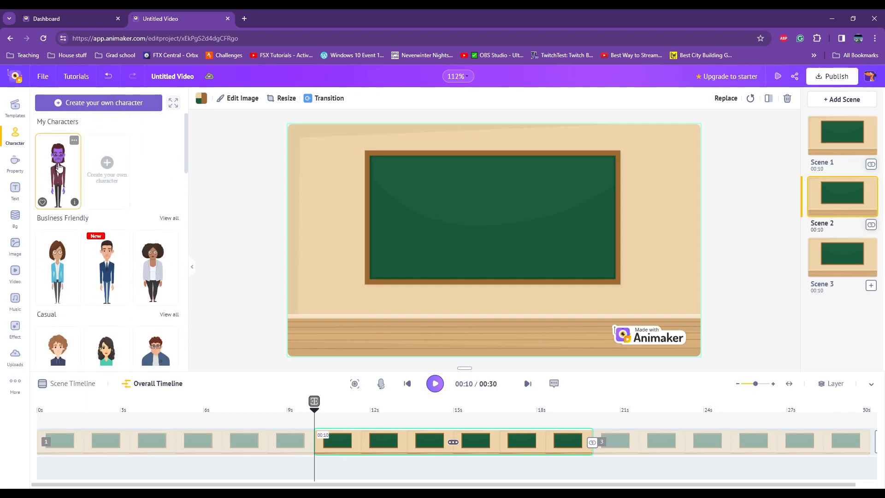
{"action": "left_click_drag", "start_coordinate": [55, 167], "coordinate": [345, 249]}
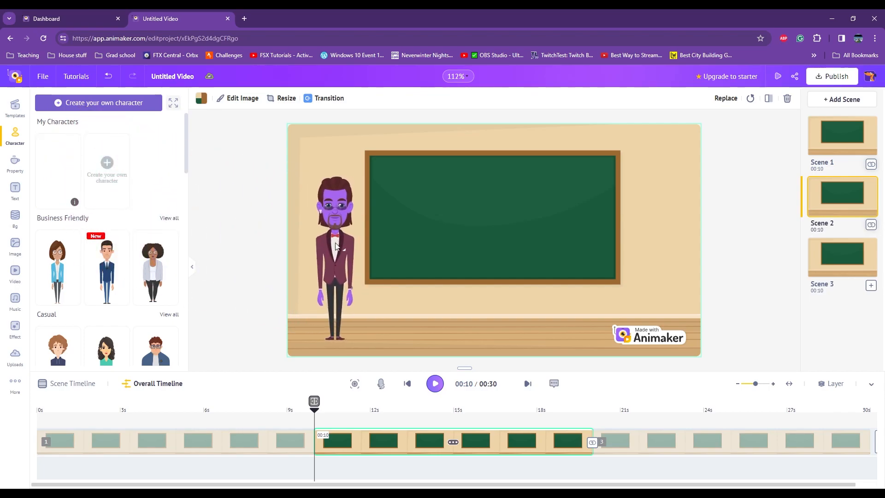
{"action": "left_click", "coordinate": [345, 251]}
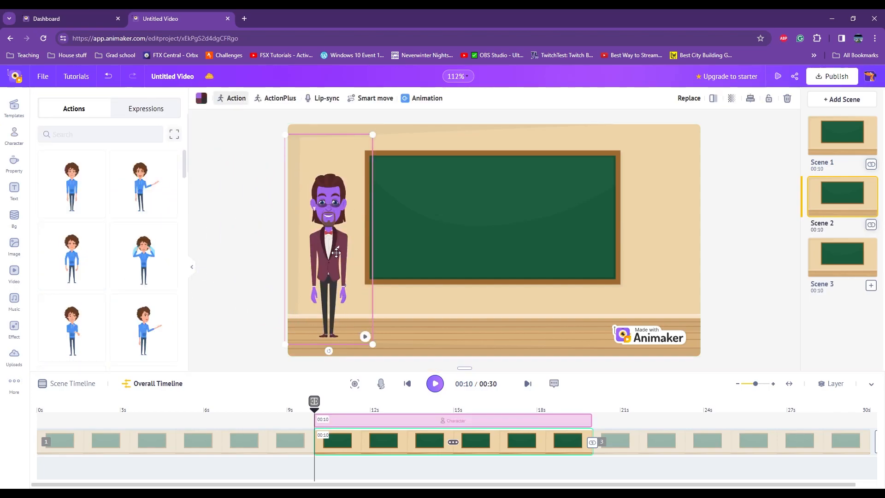
{"action": "mouse_move", "coordinate": [337, 253]}
{"action": "left_mouse_down"}
{"action": "mouse_move", "coordinate": [660, 259]}
{"action": "mouse_move", "coordinate": [337, 254]}
{"action": "left_mouse_up"}
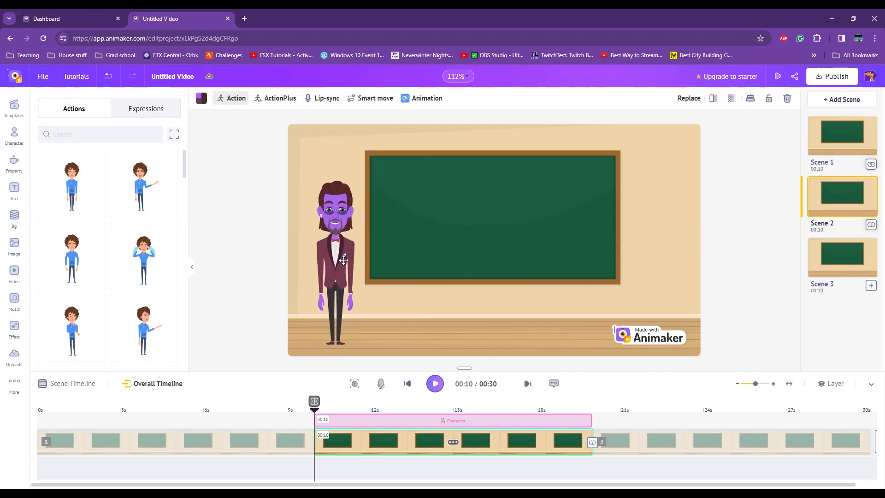
{"action": "left_click", "coordinate": [366, 186]}
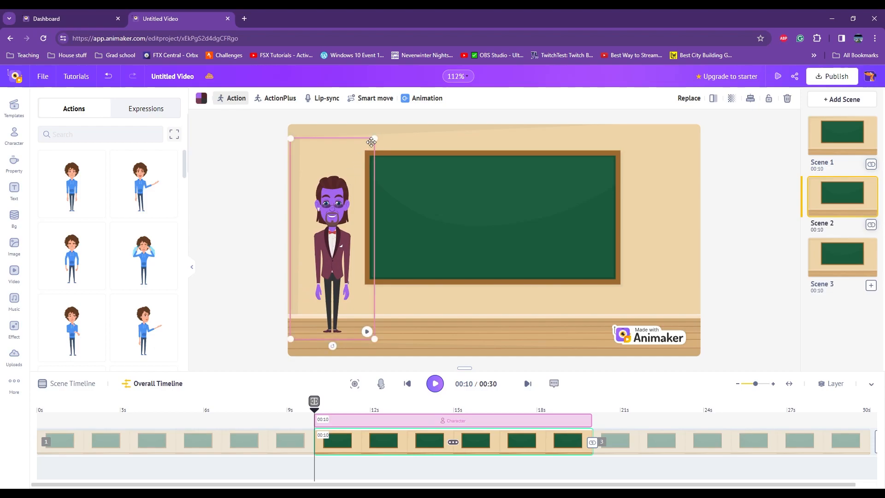
{"action": "left_click_drag", "start_coordinate": [377, 137], "coordinate": [348, 217]}
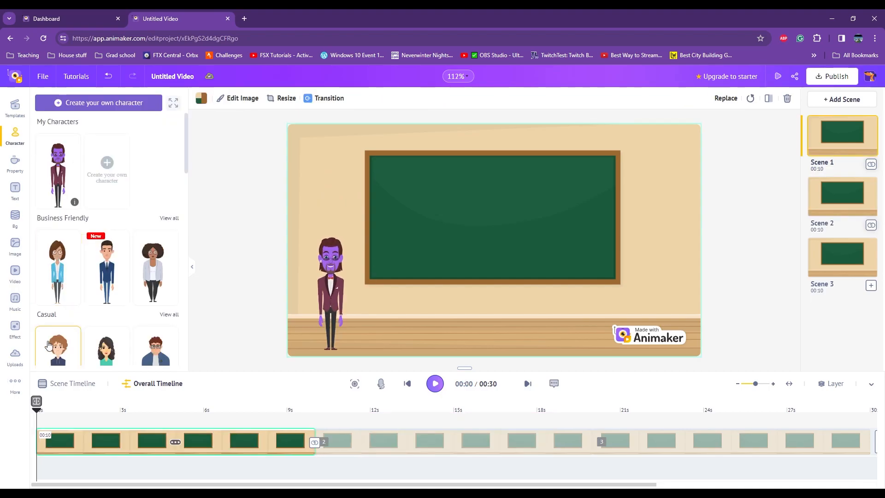
Step: Place the uploaded image "apa title page 3" over the right side of Scene 1
{"action": "left_click", "coordinate": [18, 363]}
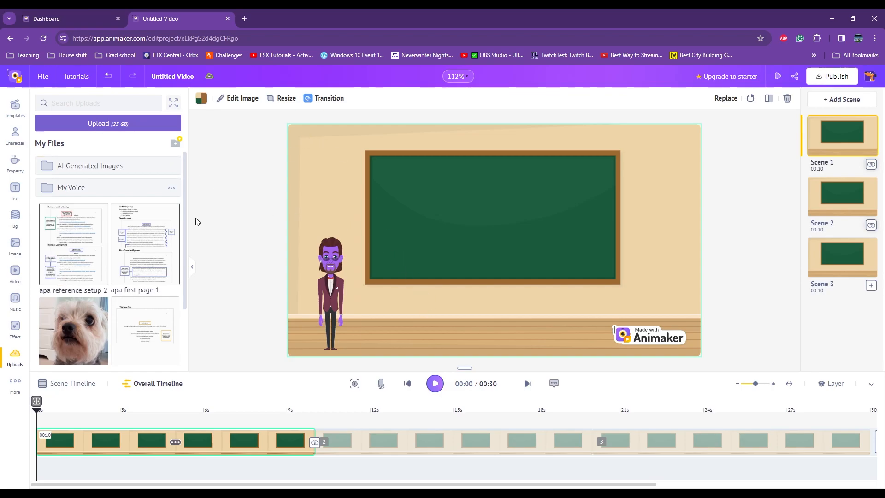
{"action": "scroll", "coordinate": [138, 286], "scroll_direction": "down", "scroll_amount": 2}
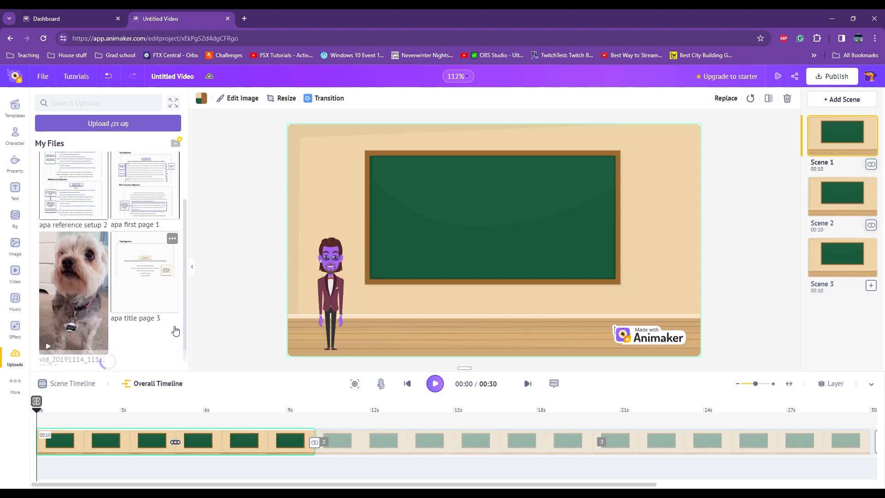
{"action": "left_click_drag", "start_coordinate": [136, 272], "coordinate": [567, 201]}
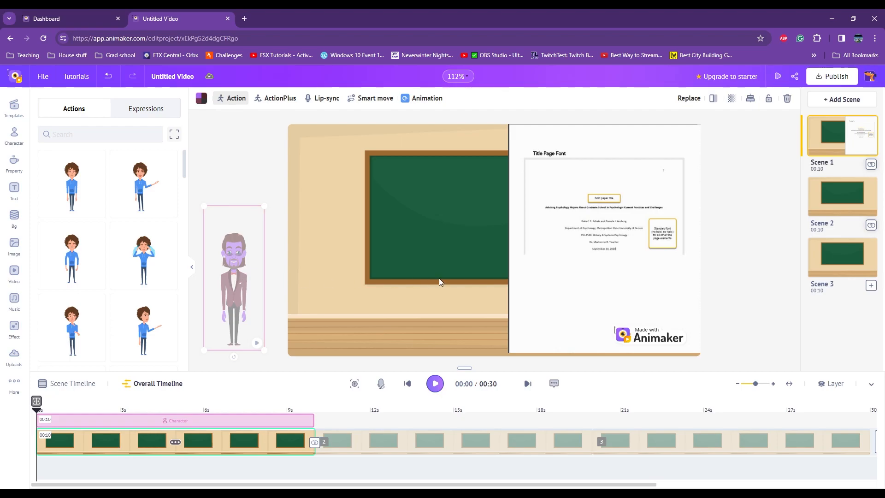
Step: Nudge the character closer to Scene 1's edge and replace its first ActionPlus action with the backpack walk, searching for "walk"
{"action": "left_click_drag", "start_coordinate": [219, 273], "coordinate": [248, 269]}
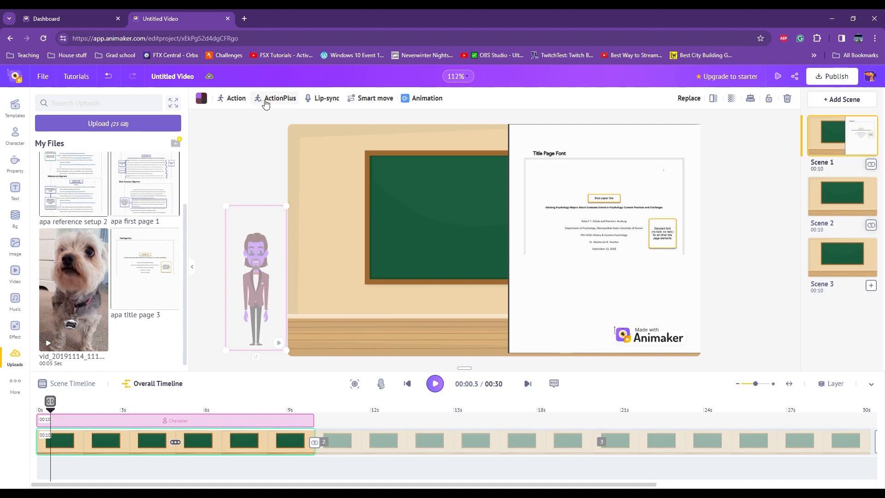
{"action": "left_click", "coordinate": [275, 98]}
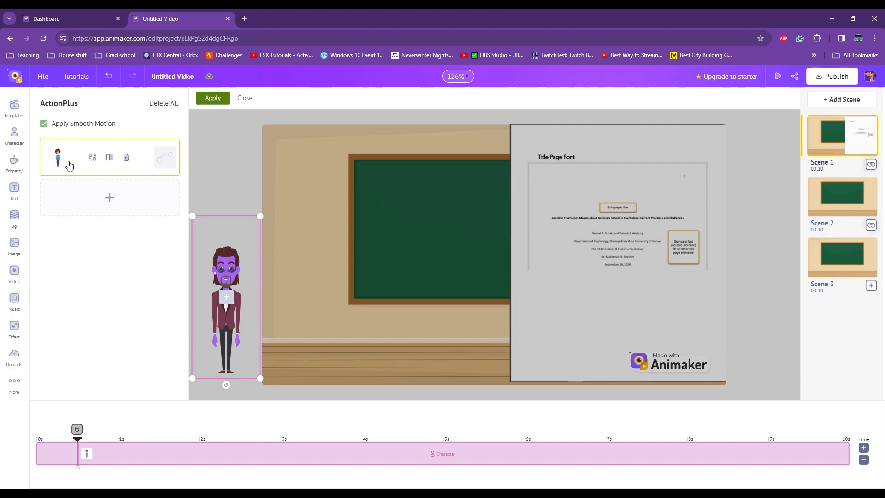
{"action": "left_click", "coordinate": [92, 162]}
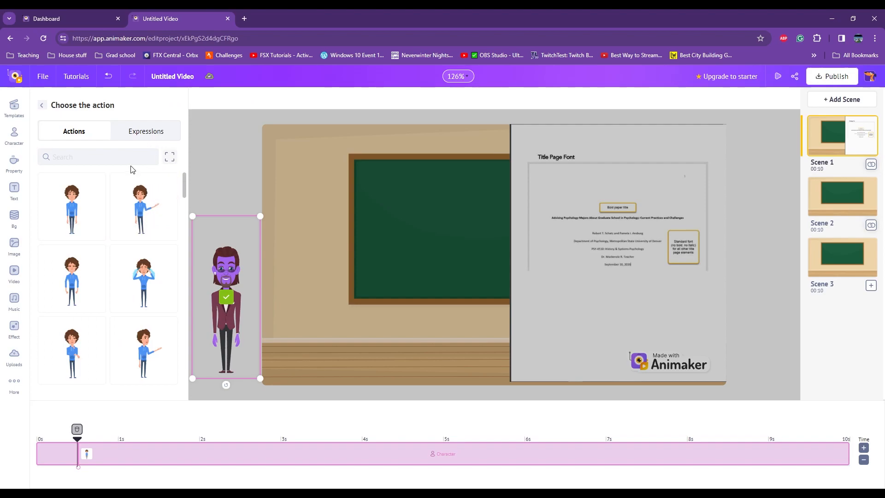
{"action": "left_click", "coordinate": [118, 157]}
{"action": "type", "text": "w"}
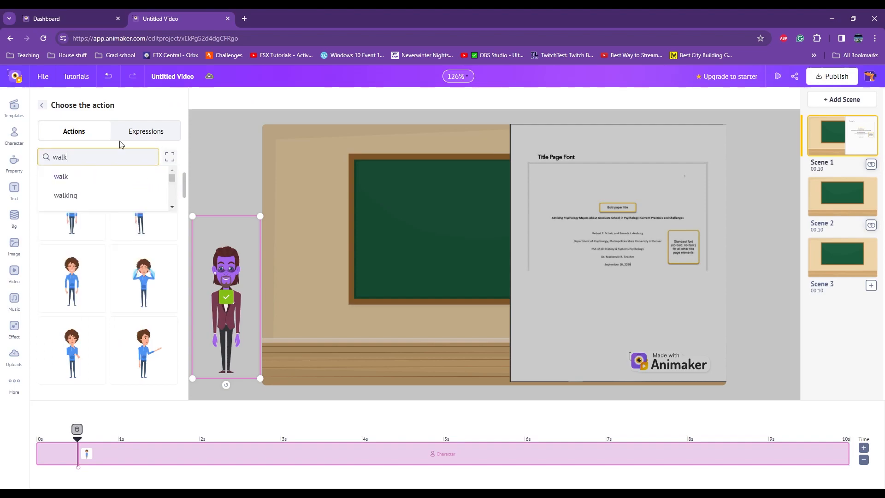
{"action": "type", "text": "alk"}
{"action": "left_click", "coordinate": [65, 196]}
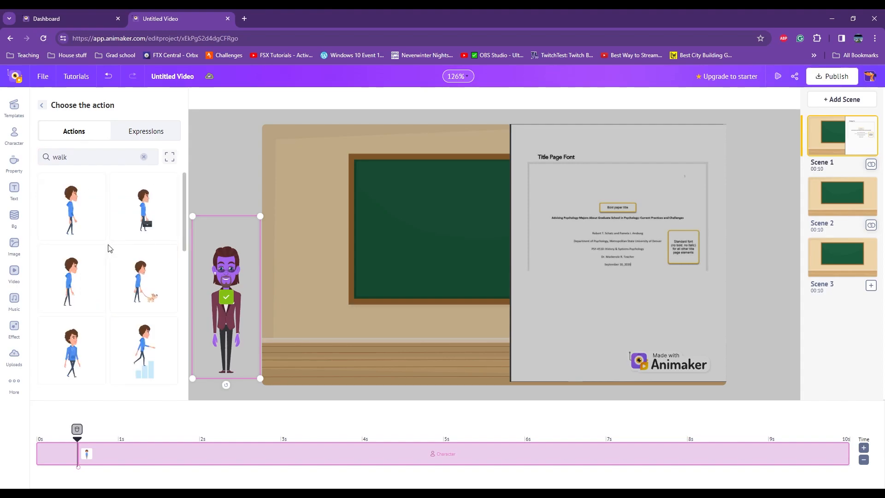
{"action": "scroll", "coordinate": [113, 317], "scroll_direction": "down", "scroll_amount": 3}
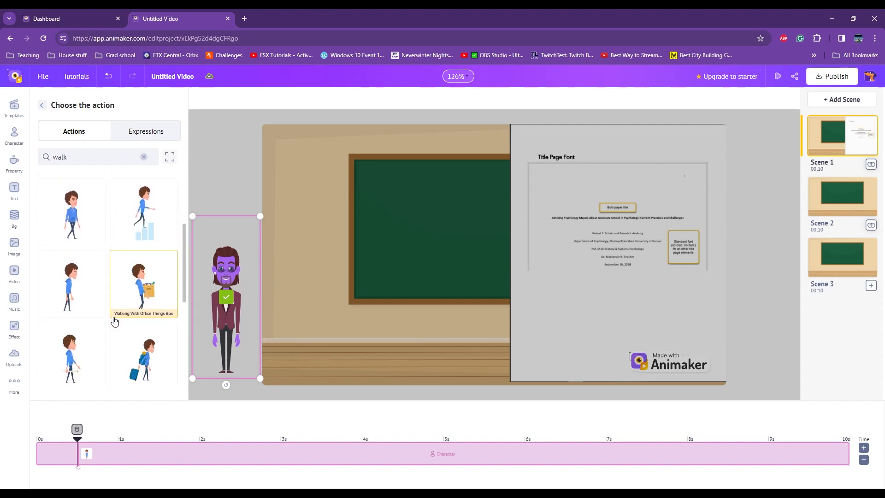
{"action": "scroll", "coordinate": [113, 323], "scroll_direction": "down", "scroll_amount": 2}
{"action": "left_click", "coordinate": [113, 318]}
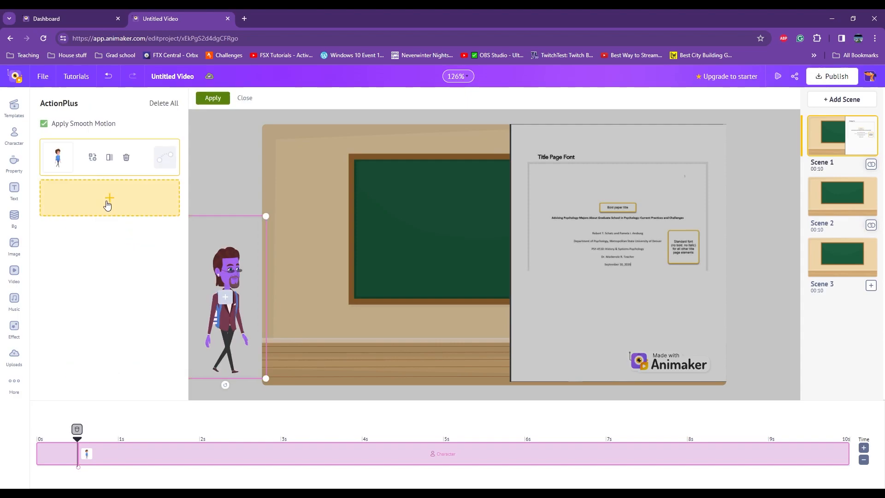
Step: Add a second walking action at 1 s with the character beside the title page image, and apply the ActionPlus path
{"action": "left_click", "coordinate": [108, 204]}
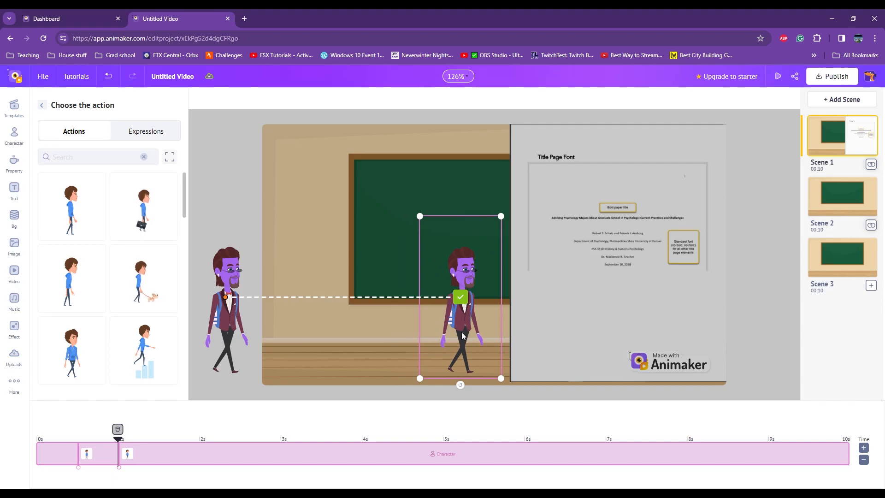
{"action": "left_click", "coordinate": [467, 298]}
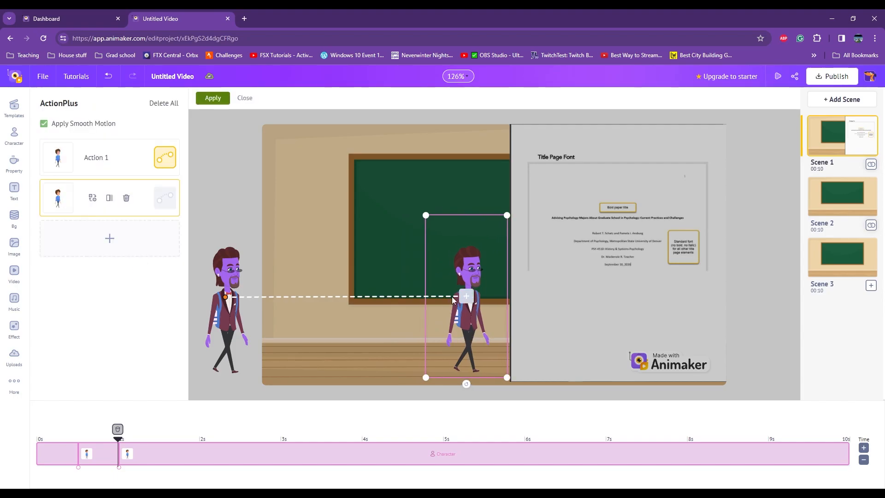
{"action": "left_click", "coordinate": [213, 99]}
Step: Rewind Scene 1 to the start and preview the character's walk-in
{"action": "left_click_drag", "start_coordinate": [119, 443], "coordinate": [14, 452]}
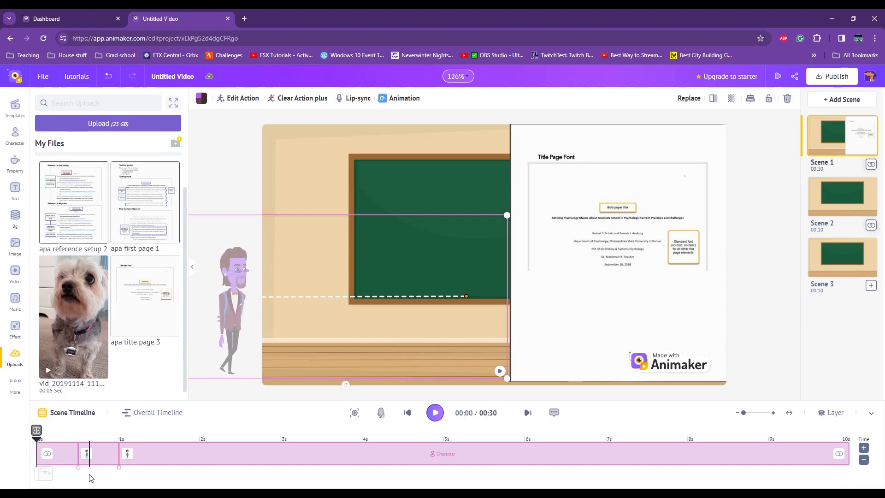
{"action": "left_click_drag", "start_coordinate": [77, 469], "coordinate": [78, 467]}
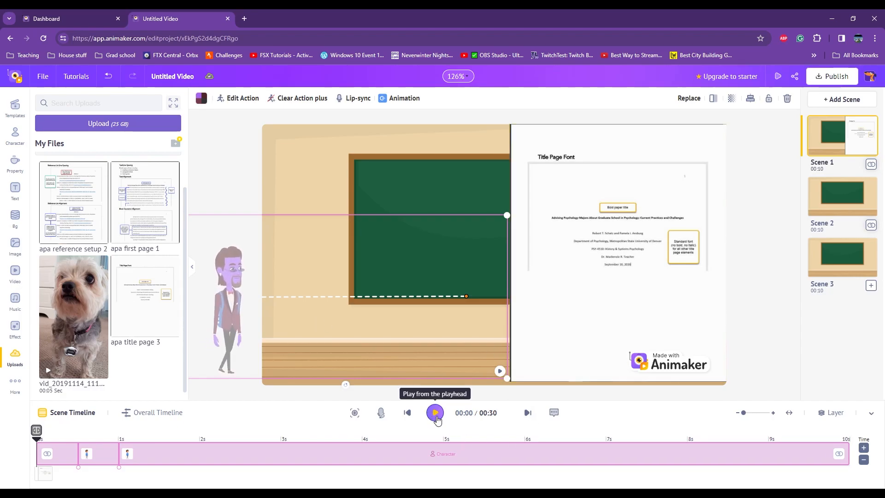
{"action": "left_click", "coordinate": [435, 414]}
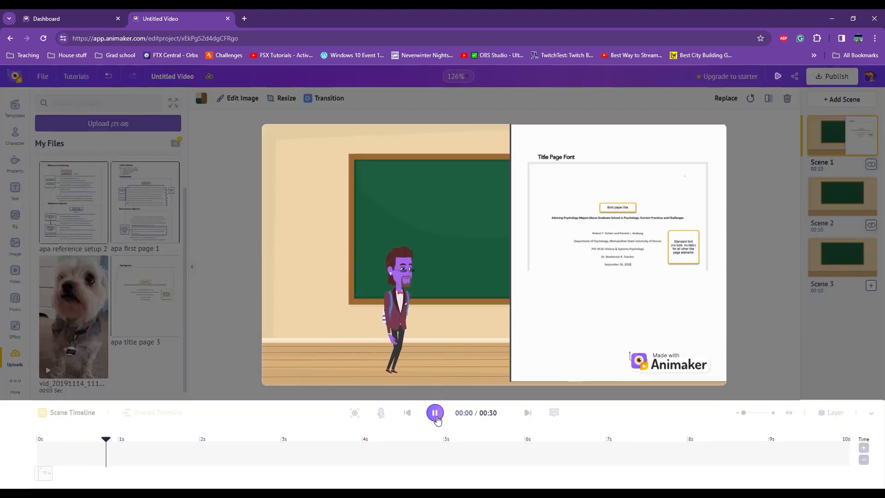
{"action": "left_click", "coordinate": [266, 313]}
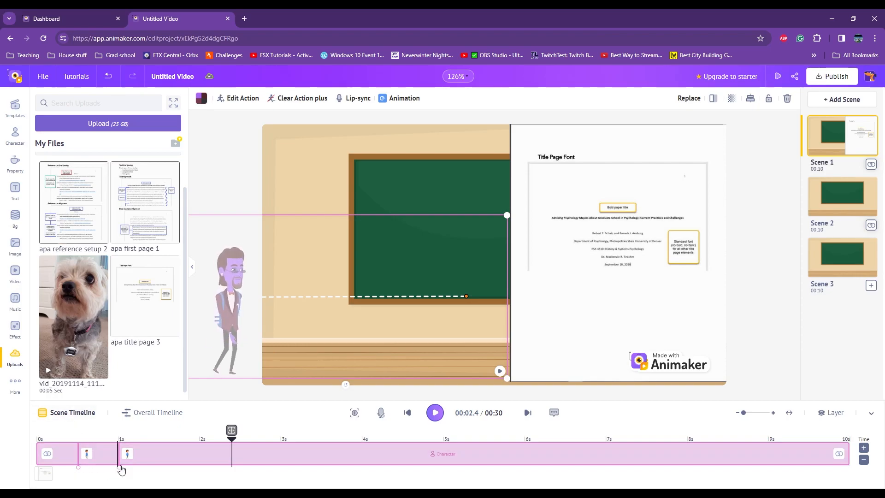
Step: Retime the walk to start at about 0.1 s and end at 3 s, apply it and play the scene
{"action": "left_click", "coordinate": [79, 467]}
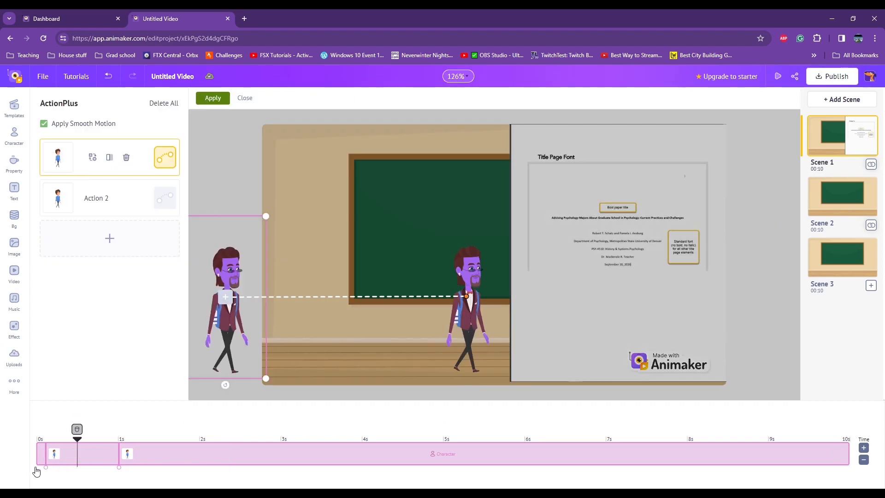
{"action": "left_click", "coordinate": [120, 470]}
{"action": "mouse_move", "coordinate": [121, 470]}
{"action": "left_mouse_down"}
{"action": "mouse_move", "coordinate": [281, 468]}
{"action": "mouse_move", "coordinate": [138, 444]}
{"action": "mouse_move", "coordinate": [17, 450]}
{"action": "left_mouse_up"}
{"action": "left_click", "coordinate": [281, 439]}
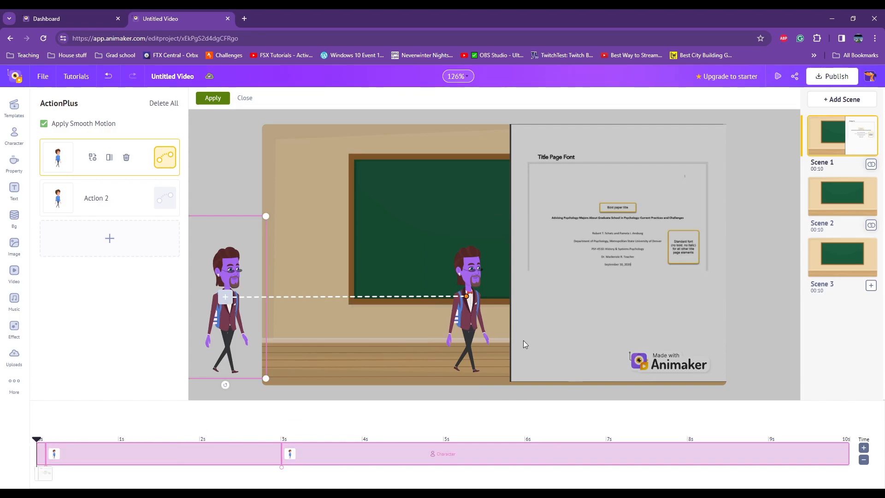
{"action": "left_click", "coordinate": [212, 98]}
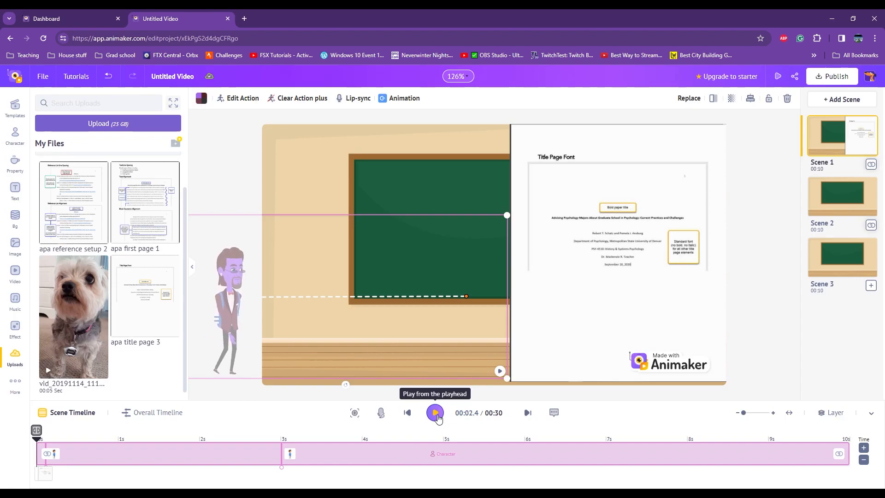
{"action": "left_click", "coordinate": [436, 415]}
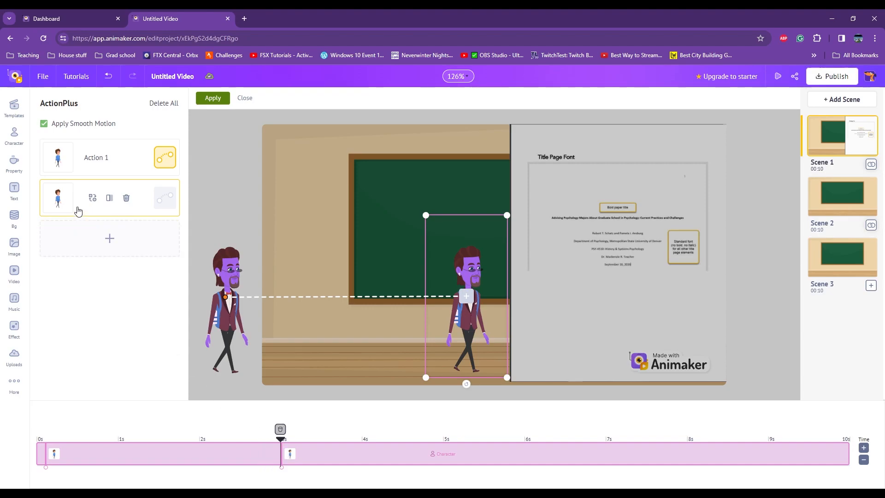
Step: Replace the character's second action with "Presenting With Stick", searching for "pointing", and apply the ActionPlus changes
{"action": "left_click", "coordinate": [95, 199]}
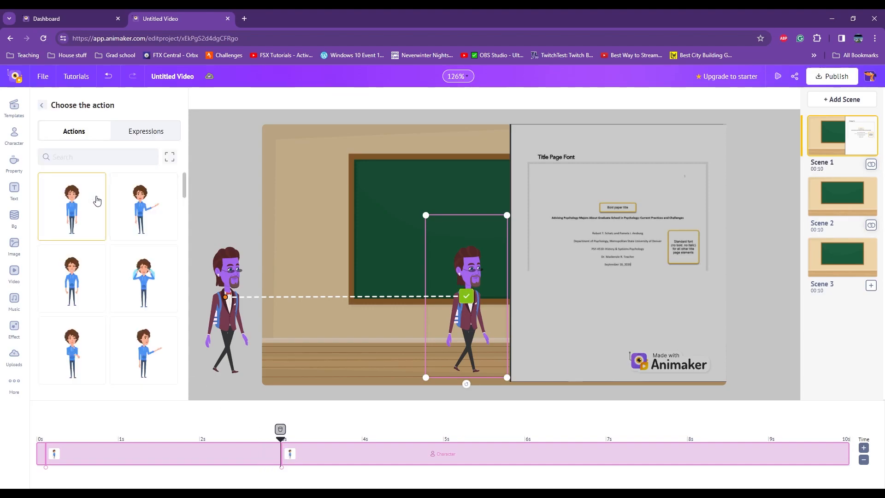
{"action": "left_click", "coordinate": [129, 156]}
{"action": "type", "text": "pointing"}
{"action": "key", "text": "Return"}
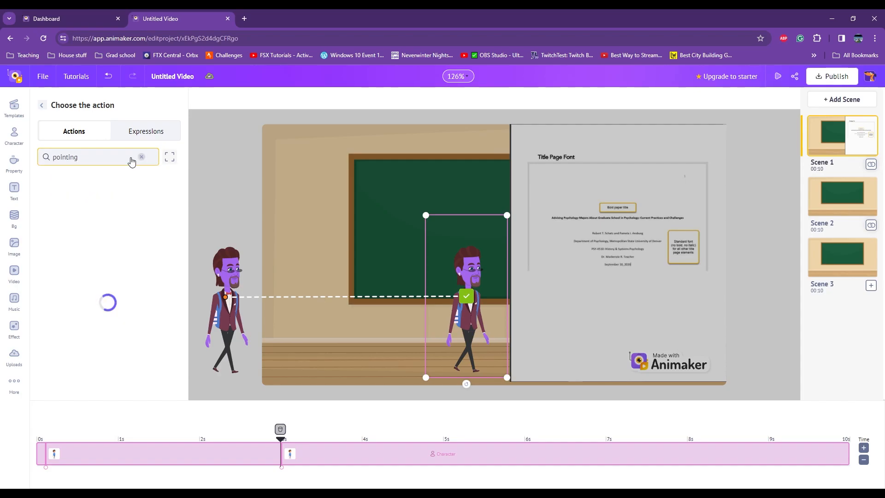
{"action": "left_click", "coordinate": [141, 220]}
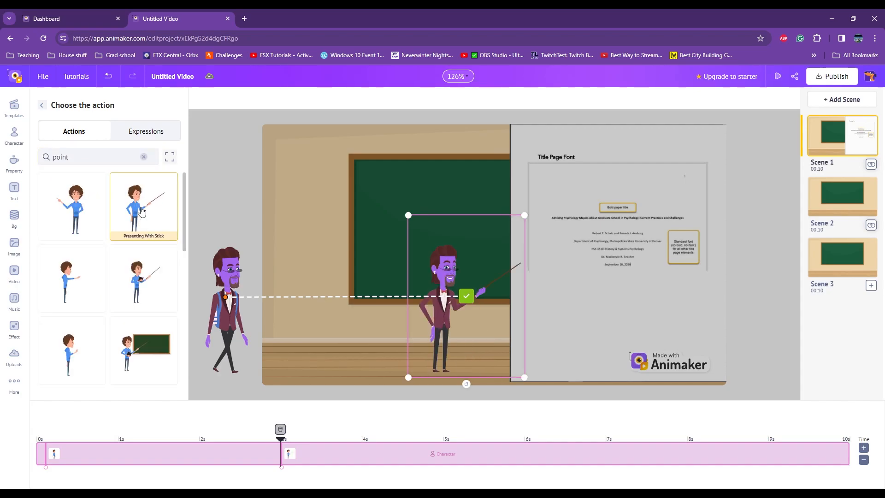
{"action": "left_click", "coordinate": [467, 296]}
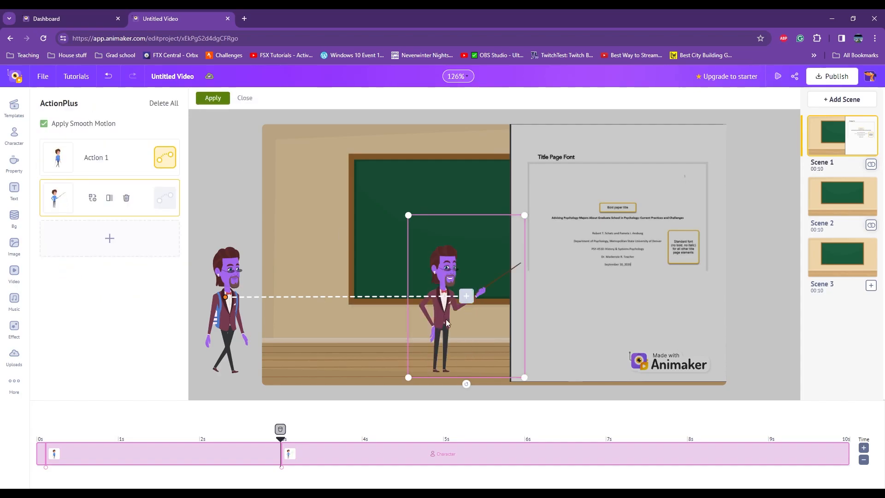
{"action": "left_click", "coordinate": [213, 98]}
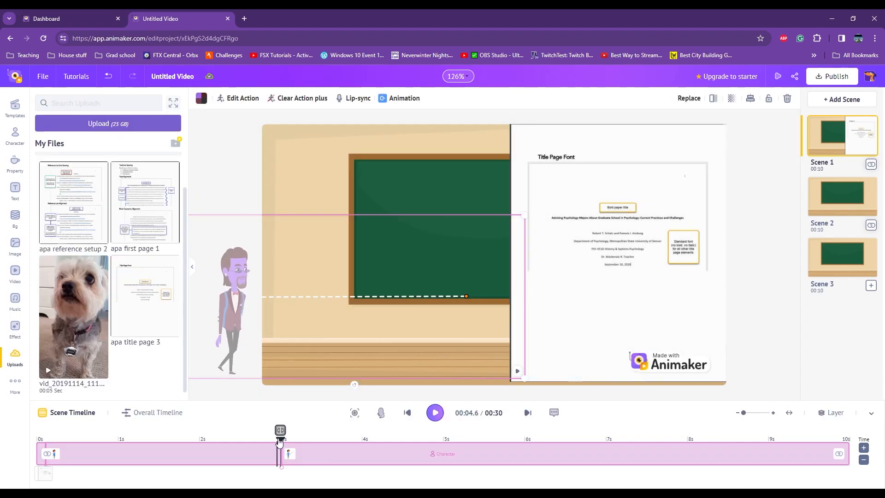
Step: Play Scene 1 from the start to check the walk and the pointing action, then rewind the overall timeline
{"action": "left_click_drag", "start_coordinate": [282, 440], "coordinate": [2, 450]}
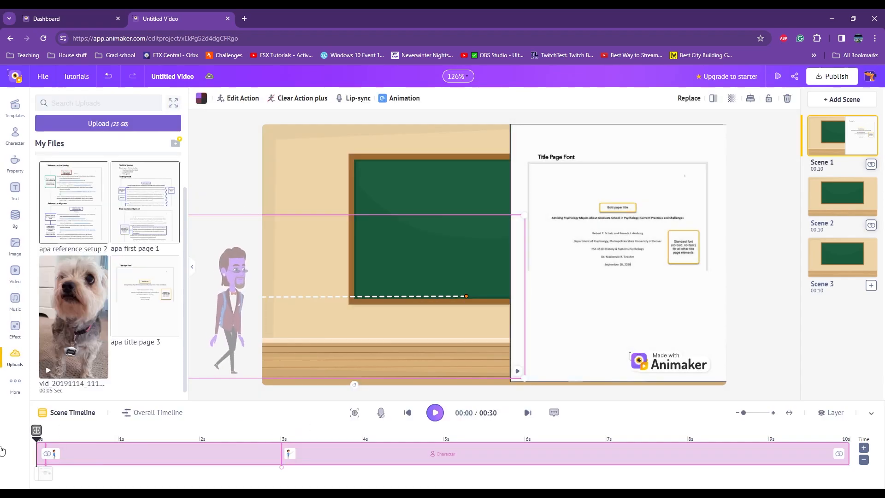
{"action": "left_click", "coordinate": [435, 413]}
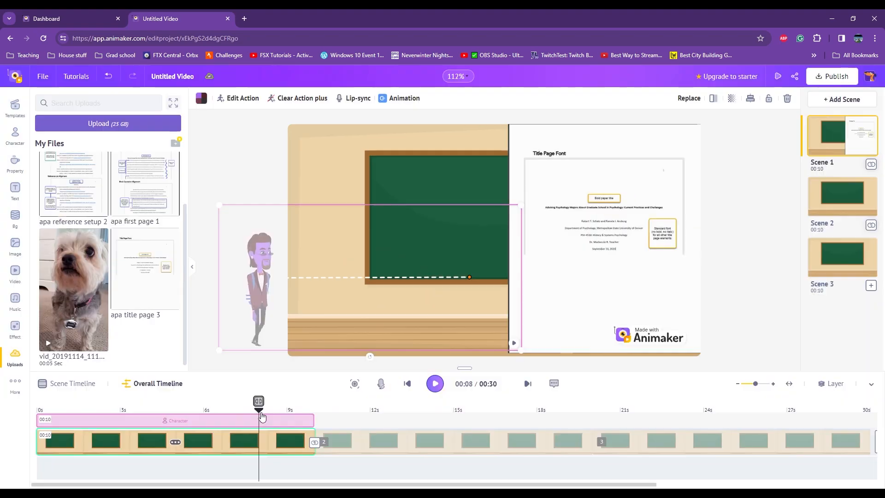
{"action": "left_click_drag", "start_coordinate": [259, 414], "coordinate": [37, 420]}
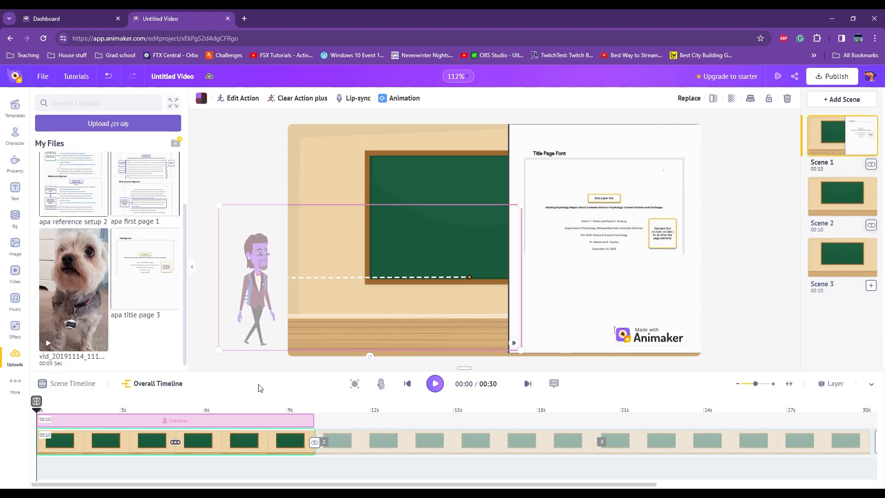
Step: Add a text-to-speech lip-sync in the Matthew voice: "The first part of an APA paper is the title page. Make sure the title is centered, bold, and in title case."
{"action": "left_click", "coordinate": [353, 99]}
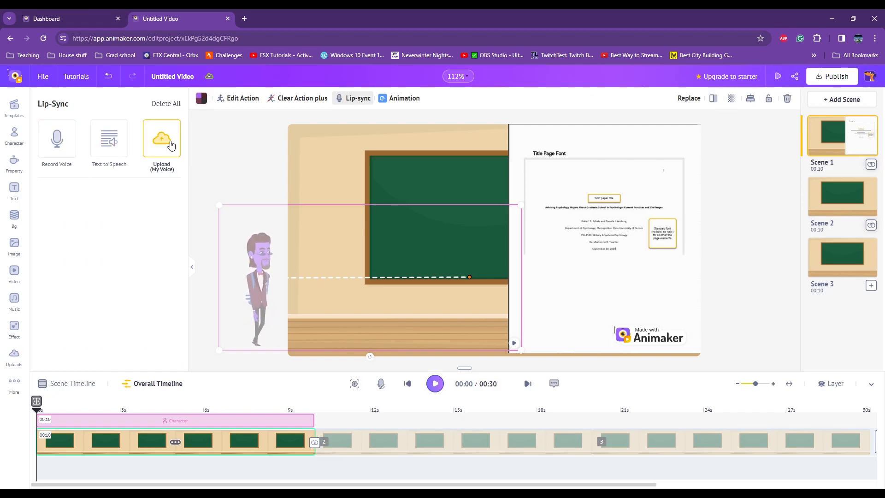
{"action": "left_click", "coordinate": [125, 147]}
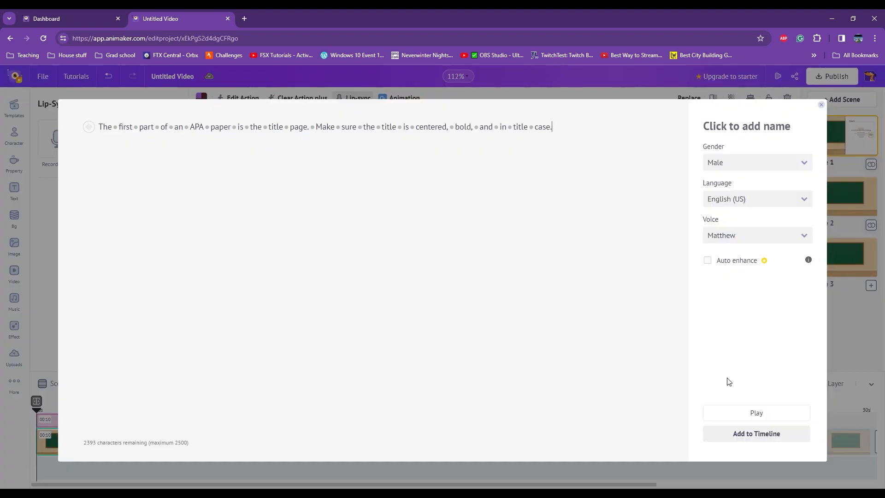
{"action": "left_click", "coordinate": [756, 440]}
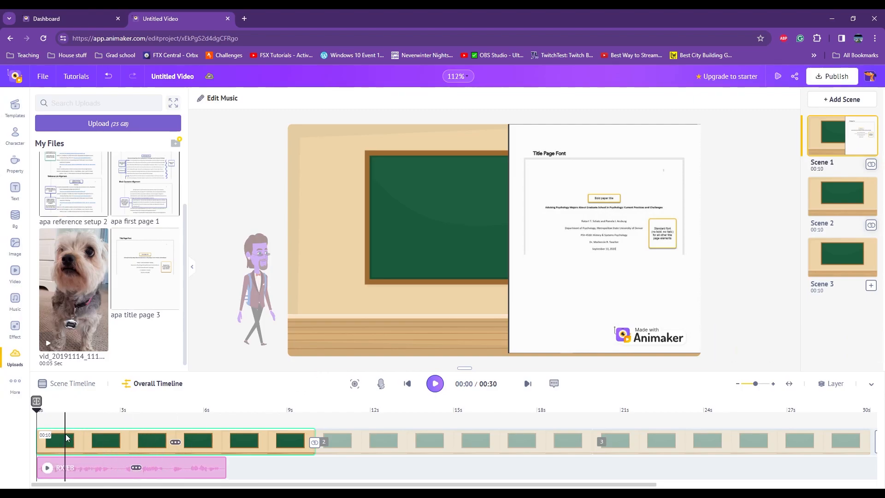
Step: Move the speech clip to start at about 3.2 s in the overall timeline and play the scene with it
{"action": "left_click", "coordinate": [80, 392]}
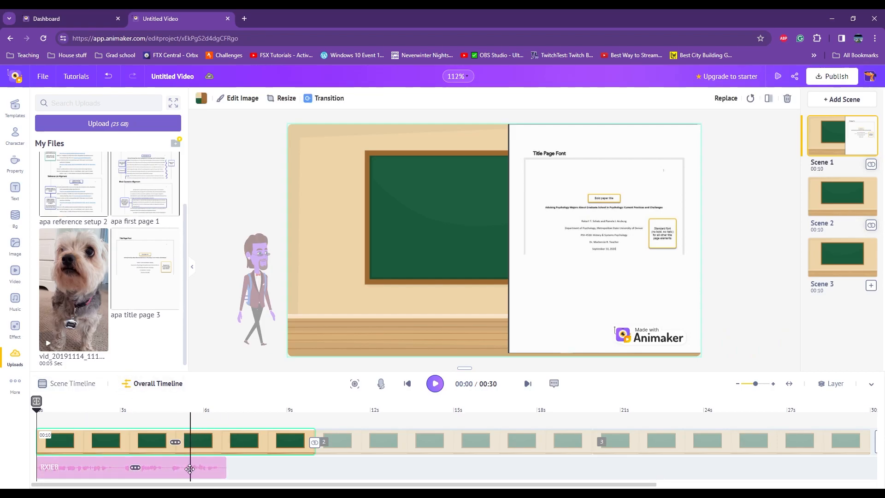
{"action": "left_click_drag", "start_coordinate": [157, 469], "coordinate": [245, 481]}
{"action": "key", "text": "space"}
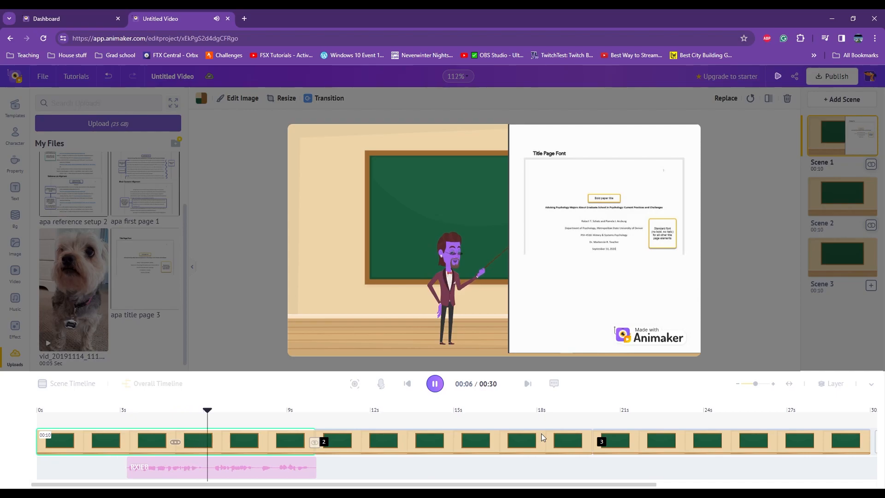
{"action": "left_click", "coordinate": [435, 384]}
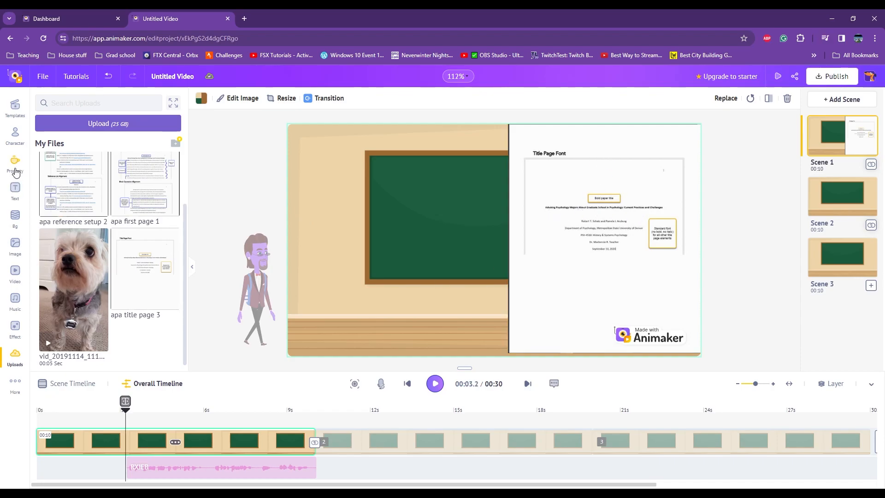
Step: Search the properties for "arrow" and place the pink downward triangle on the chalkboard beside the title page image
{"action": "left_click", "coordinate": [16, 172]}
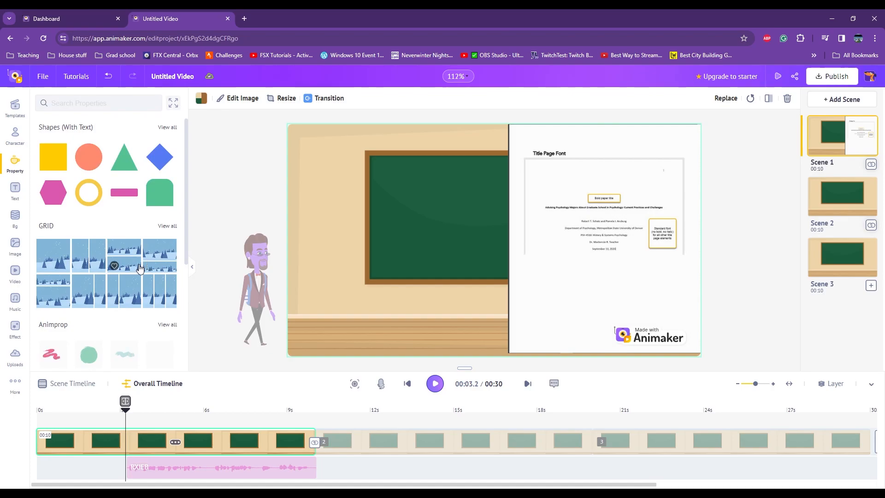
{"action": "left_click", "coordinate": [104, 104]}
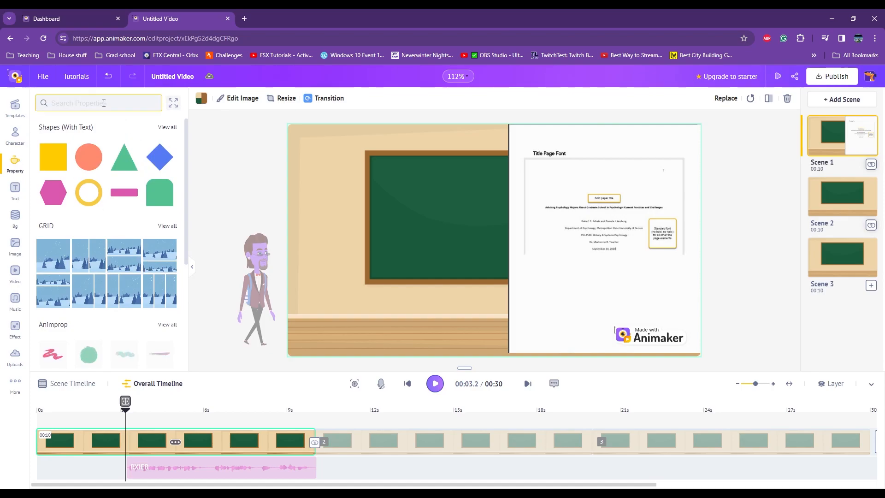
{"action": "type", "text": "arrow"}
{"action": "key", "text": "Return"}
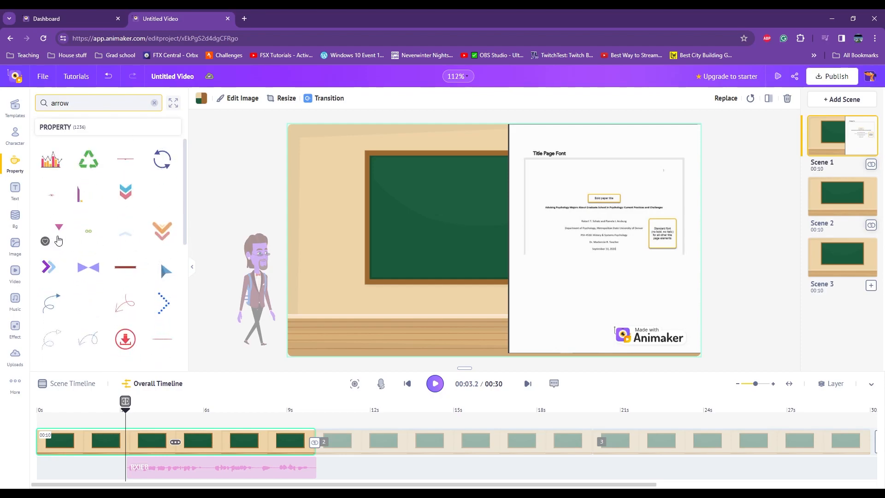
{"action": "left_click_drag", "start_coordinate": [72, 236], "coordinate": [403, 214]}
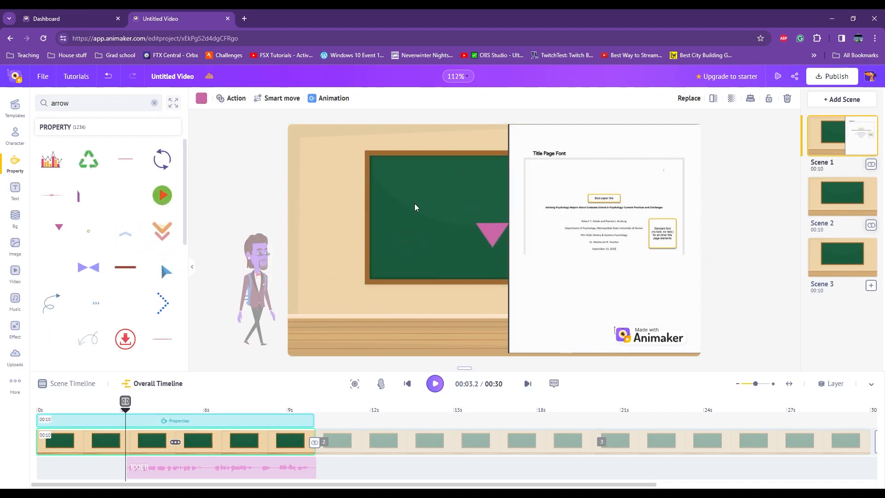
Step: Place the pink curved arrow just outside the scene beside the page and Smart move it to the "Bold paper title" label
{"action": "left_click", "coordinate": [493, 254]}
{"action": "left_click_drag", "start_coordinate": [492, 269], "coordinate": [746, 168]}
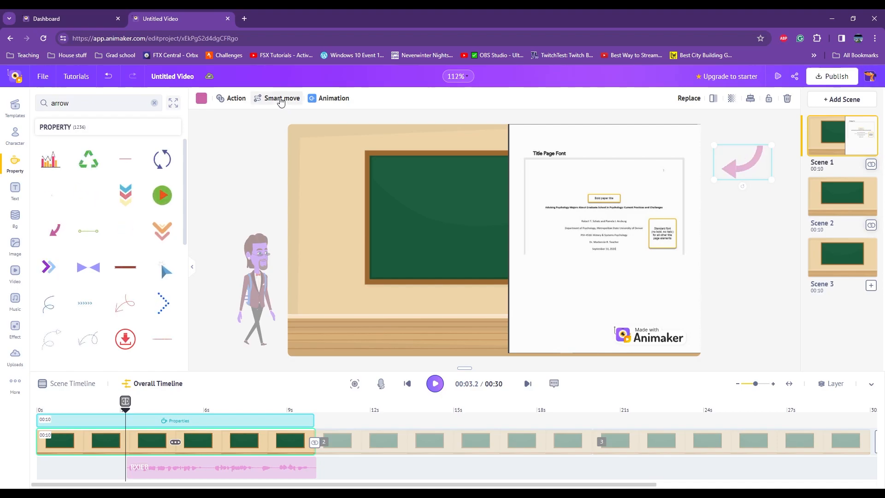
{"action": "left_click", "coordinate": [281, 100]}
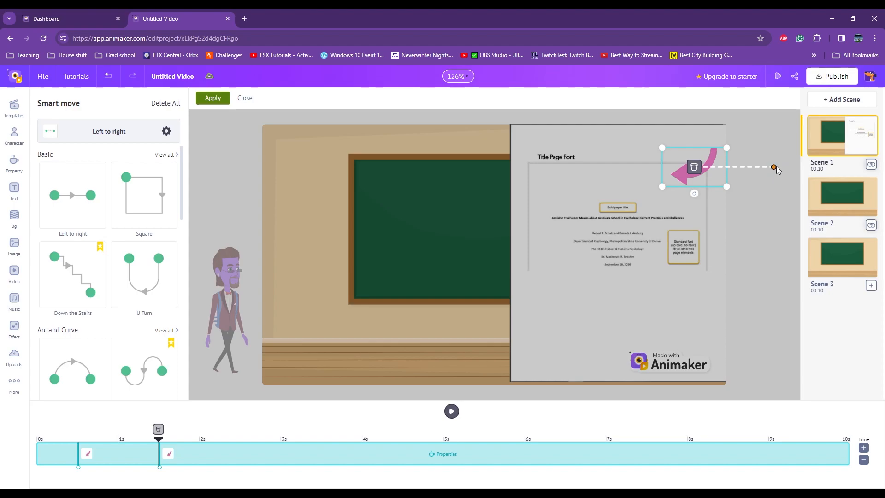
{"action": "left_click_drag", "start_coordinate": [709, 179], "coordinate": [661, 223]}
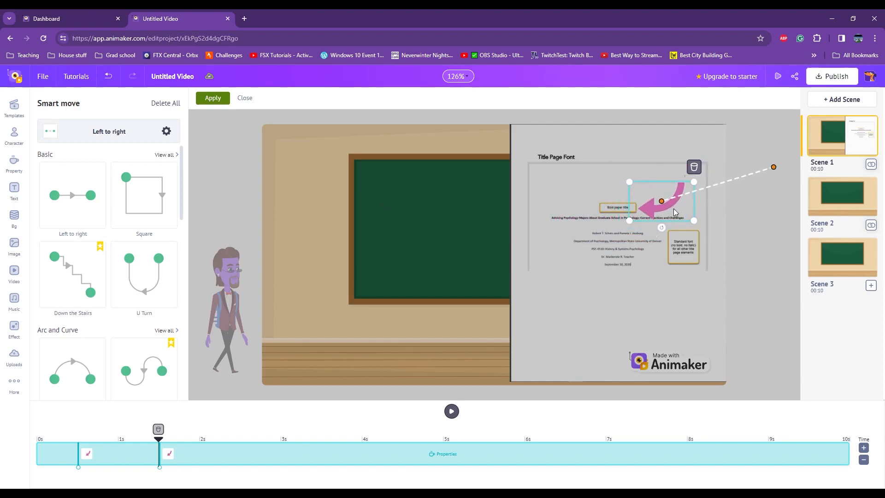
{"action": "left_click", "coordinate": [212, 98]}
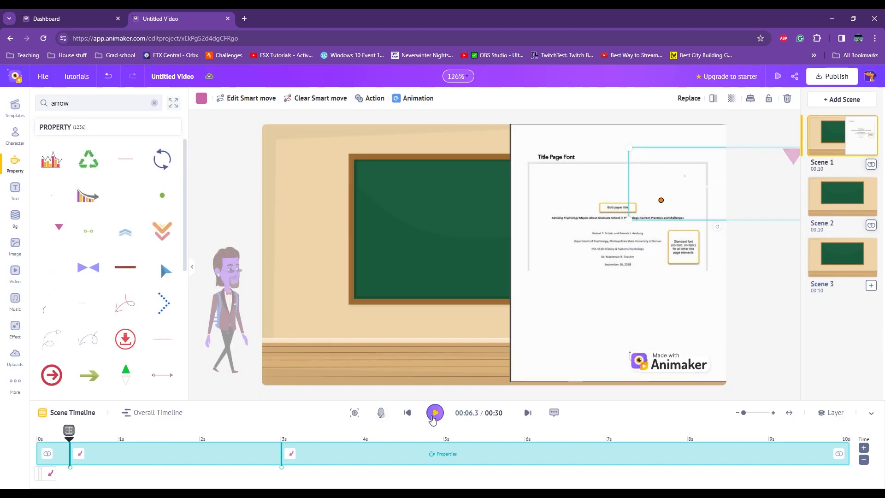
Step: Play Scene 1 with the arrow's movement, then return to about 7.1 s in the overall timeline
{"action": "left_click", "coordinate": [435, 413]}
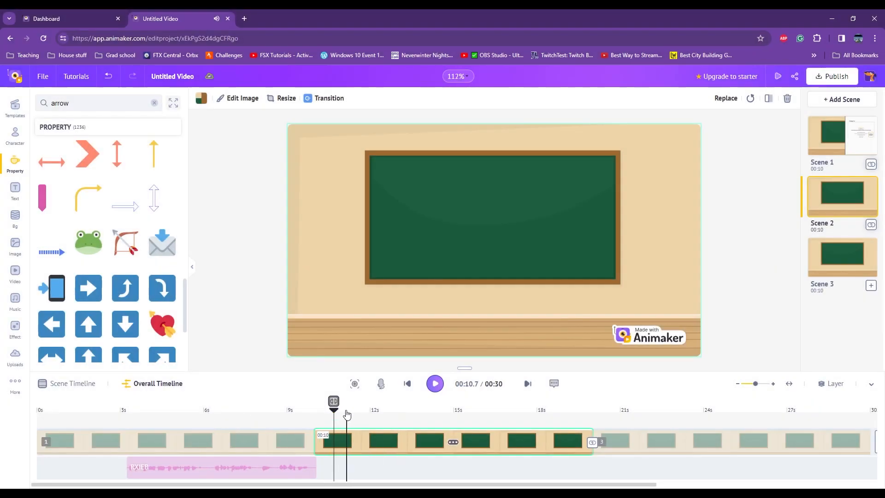
{"action": "left_click_drag", "start_coordinate": [335, 416], "coordinate": [234, 416]}
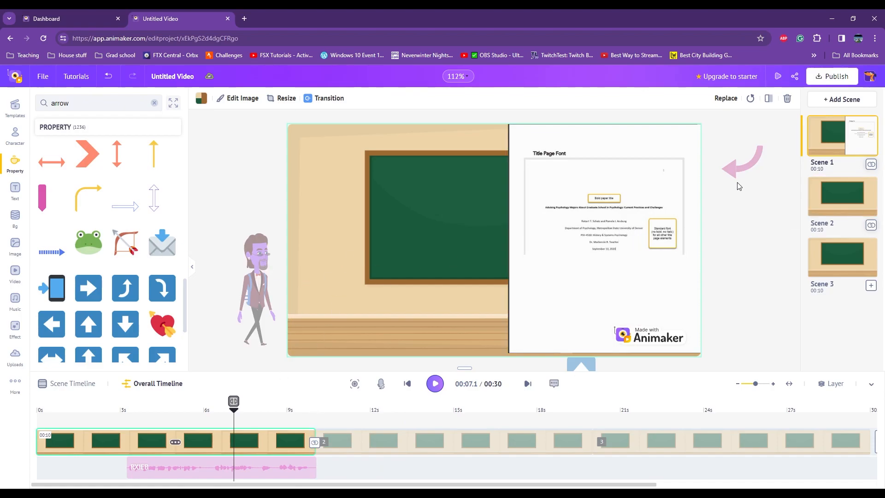
Step: Go to 10.8 s in Scene 2 and add the uploaded "apa first page 1" image over the chalkboard
{"action": "left_click_drag", "start_coordinate": [234, 414], "coordinate": [337, 414]}
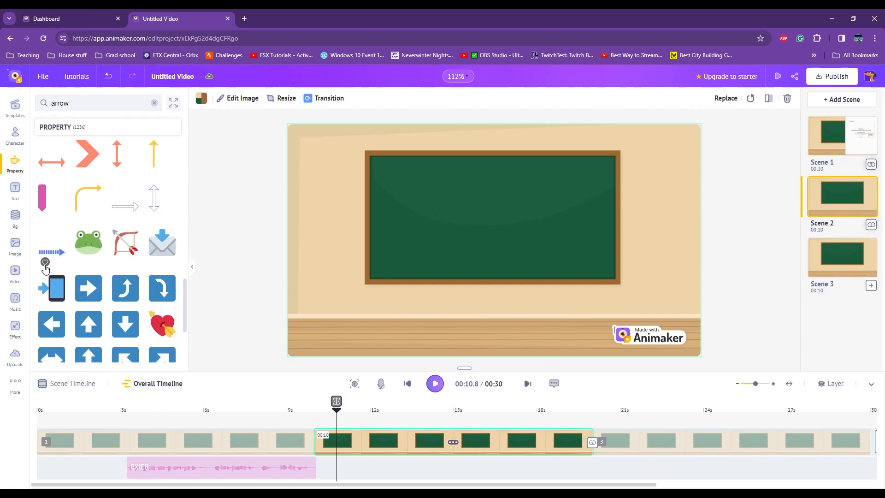
{"action": "left_click", "coordinate": [14, 366]}
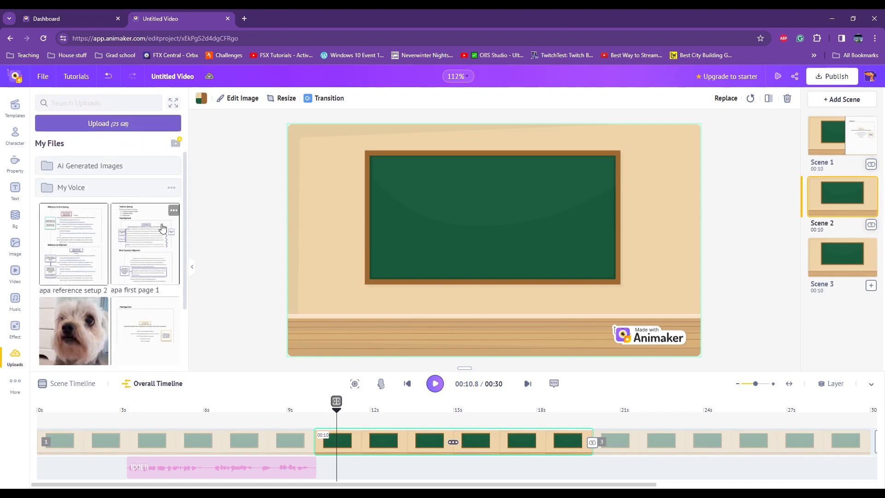
{"action": "left_click", "coordinate": [146, 248]}
Step: Add the custom character to Scene 2, shrink it and stand it on the floor beside the page image
{"action": "left_click", "coordinate": [17, 139]}
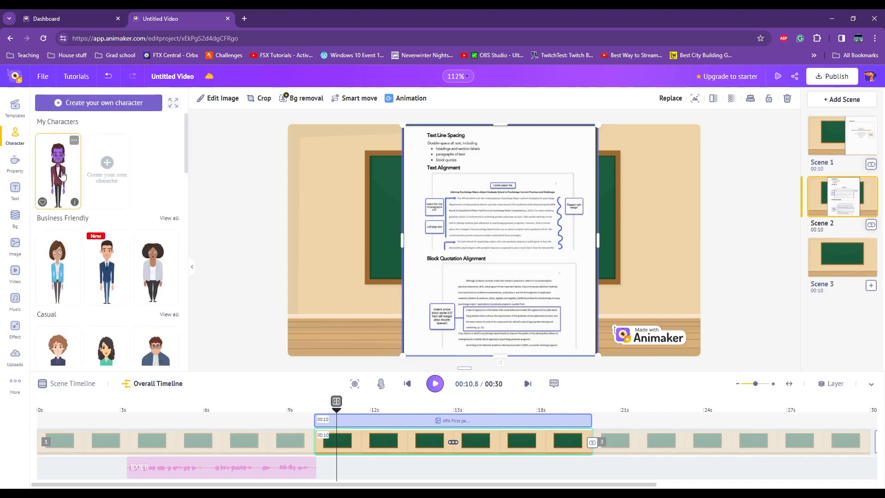
{"action": "left_click_drag", "start_coordinate": [61, 175], "coordinate": [323, 276]}
{"action": "left_click", "coordinate": [299, 180]}
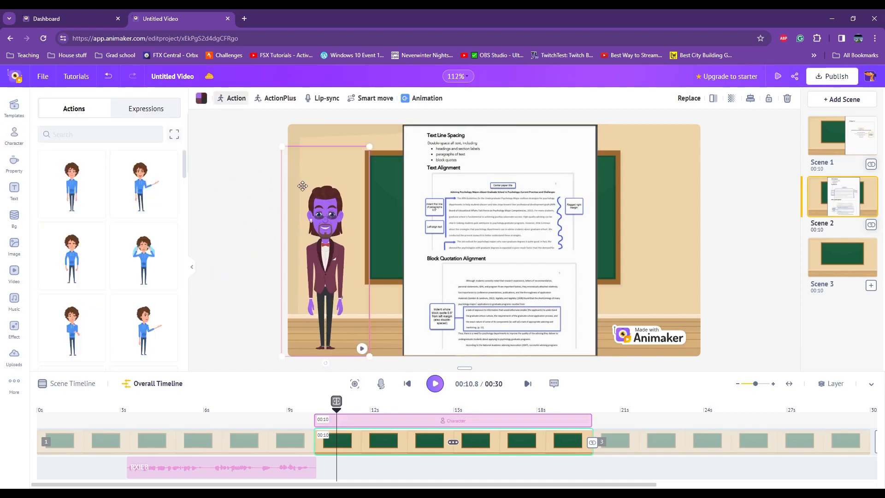
{"action": "left_click_drag", "start_coordinate": [281, 145], "coordinate": [316, 178]}
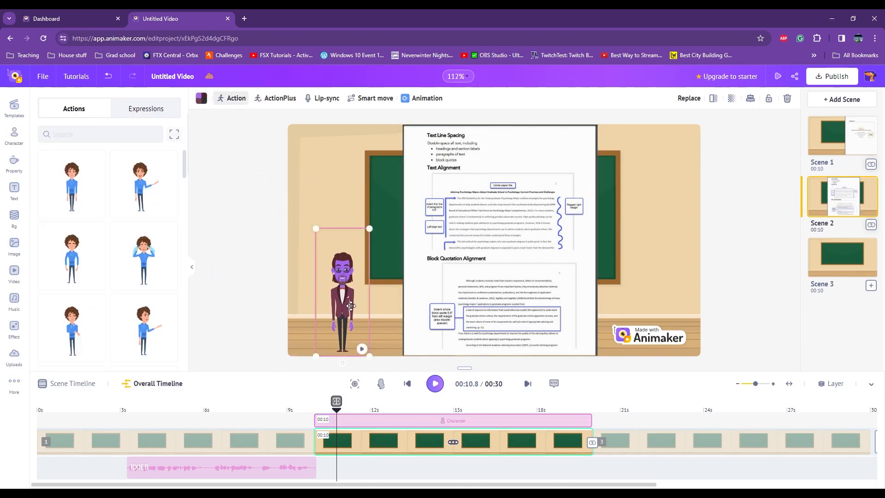
{"action": "left_click_drag", "start_coordinate": [345, 299], "coordinate": [351, 298]}
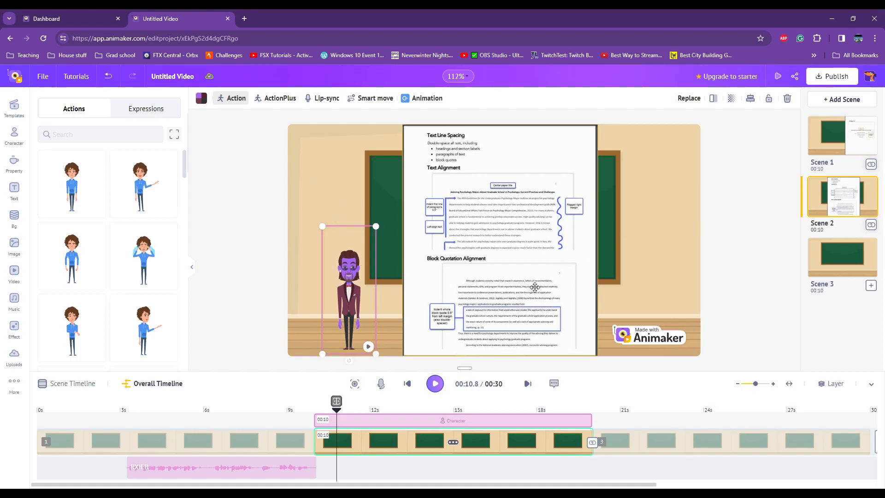
Step: Change the Scene 2 character's action to pointing toward the page with a stick
{"action": "left_click", "coordinate": [278, 98]}
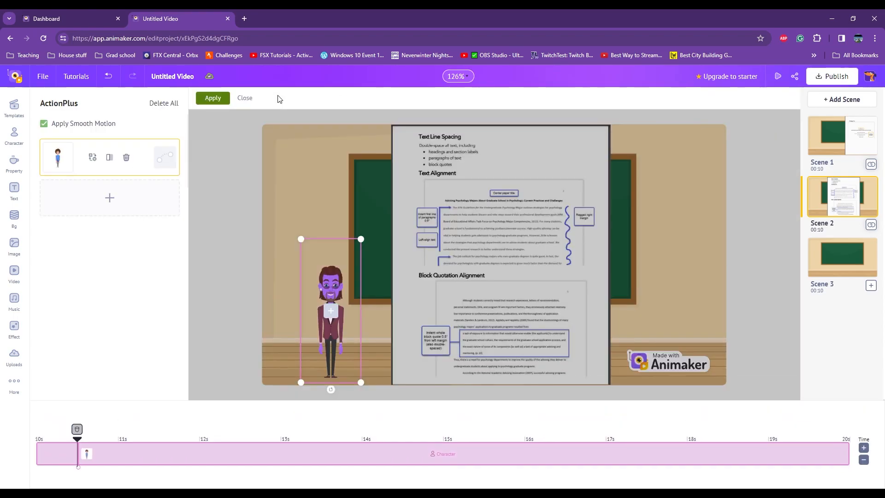
{"action": "left_click", "coordinate": [93, 156]}
{"action": "left_click", "coordinate": [101, 152]}
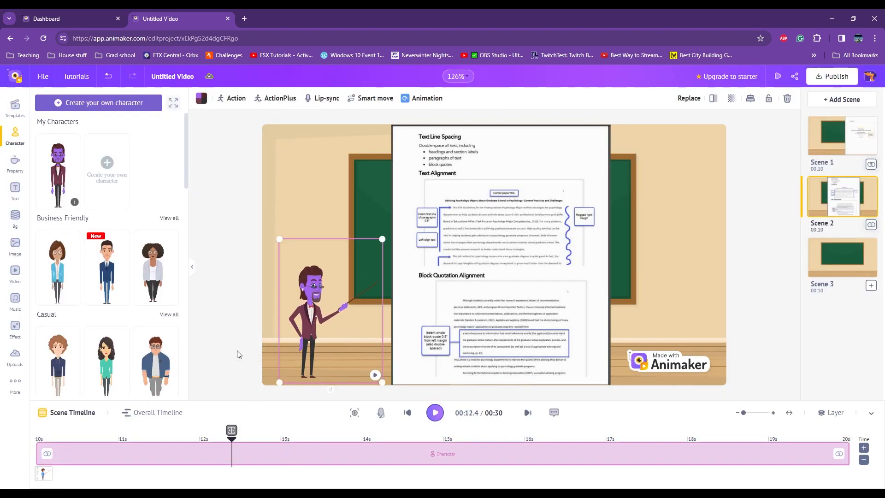
{"action": "left_click", "coordinate": [154, 413]}
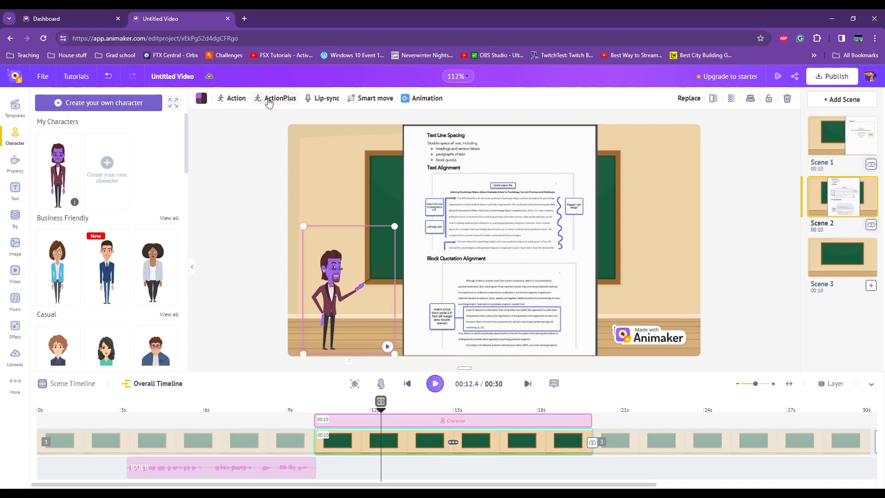
Step: Add ActionPlus actions at 13 s and 14 s so the character walks past the page and points from its other side
{"action": "left_click", "coordinate": [269, 103]}
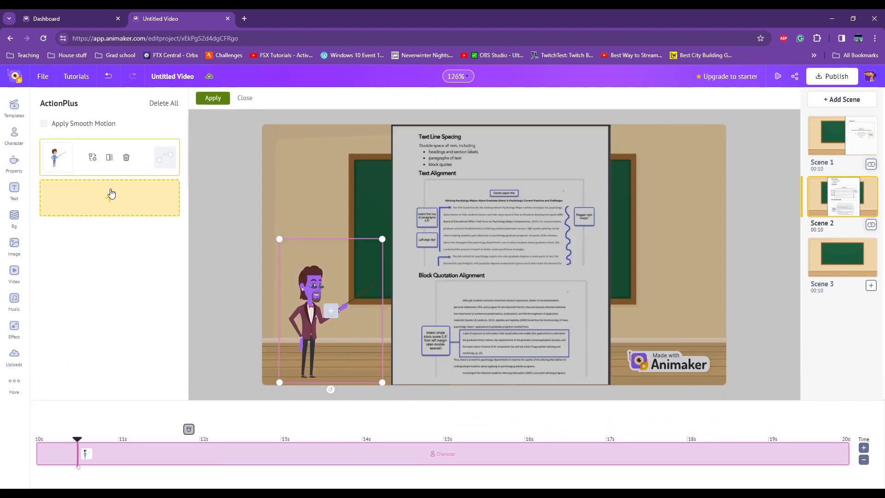
{"action": "left_click", "coordinate": [111, 199]}
{"action": "left_click_drag", "start_coordinate": [120, 470], "coordinate": [282, 469]}
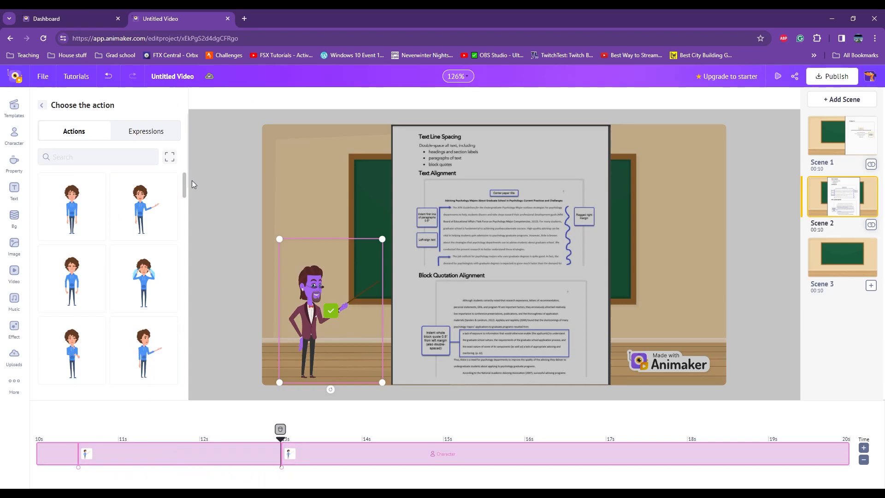
{"action": "left_click", "coordinate": [124, 156]}
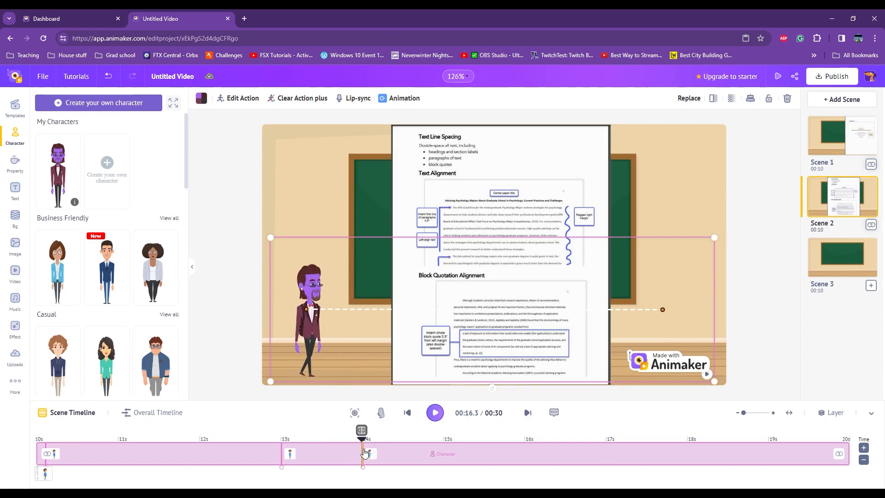
Step: Play Scene 2 to check the character's walk and pointing, then open its actions for editing
{"action": "left_click", "coordinate": [440, 417]}
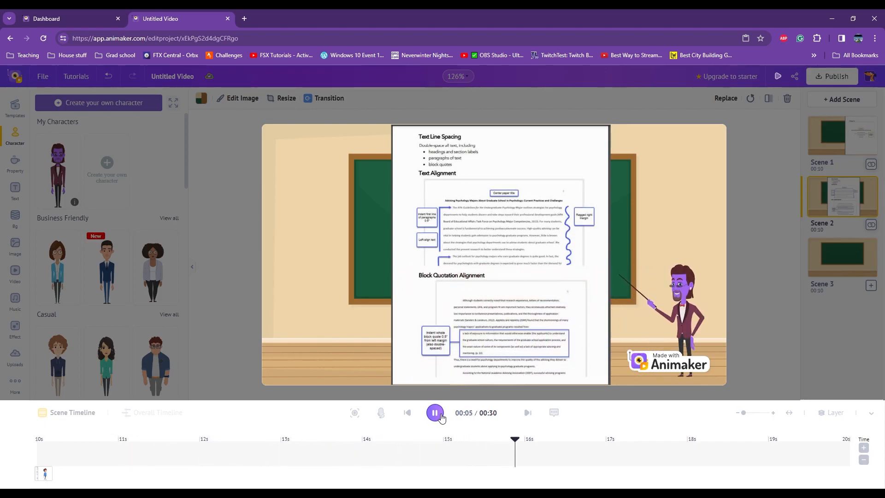
{"action": "left_click", "coordinate": [436, 413]}
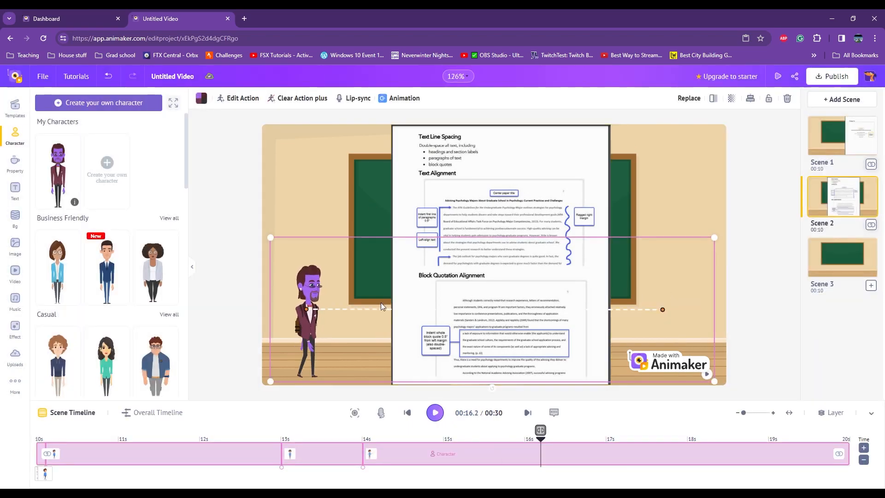
{"action": "left_click", "coordinate": [237, 100]}
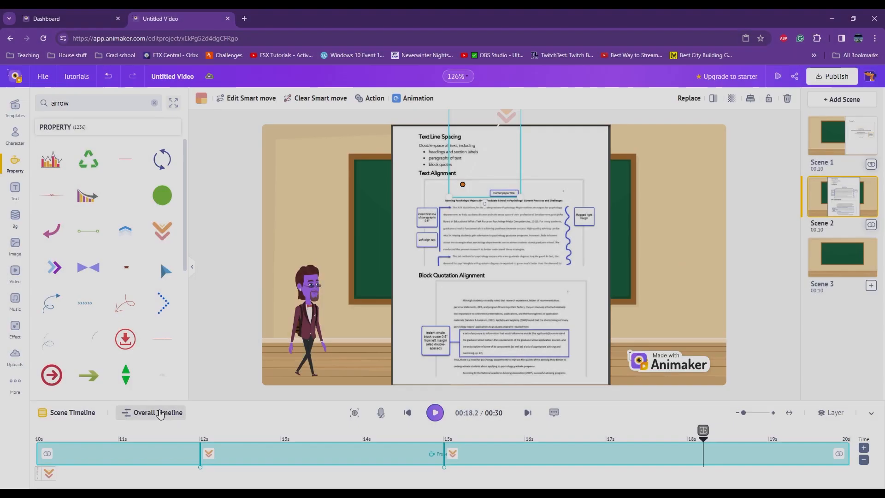
Step: Go to Scene 3 in the overall timeline and place the uploaded "apa reference setup 2" image over the left part of the chalkboard
{"action": "left_click", "coordinate": [159, 414]}
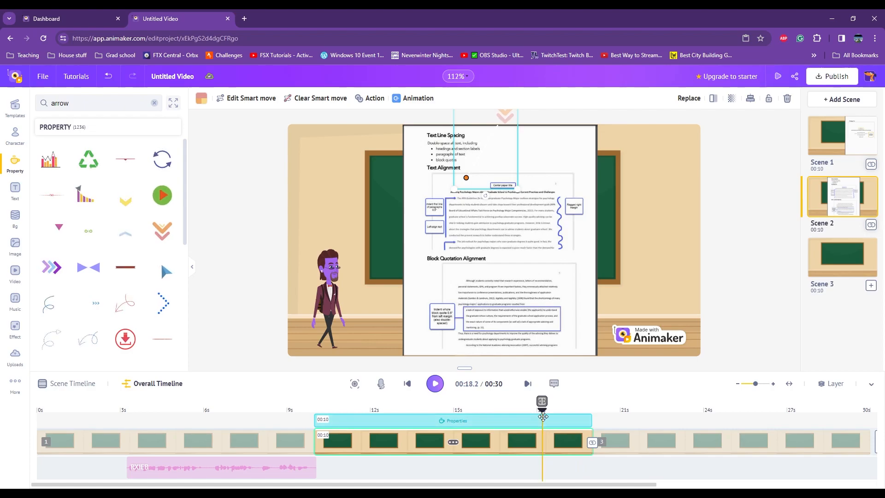
{"action": "left_click", "coordinate": [650, 439]}
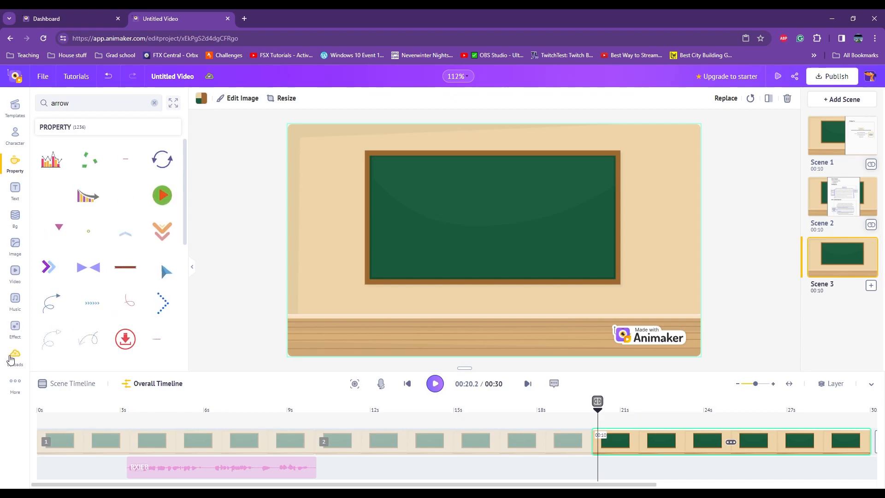
{"action": "left_click", "coordinate": [15, 355]}
{"action": "left_click_drag", "start_coordinate": [86, 264], "coordinate": [449, 251]}
Step: Add the custom character to Scene 3, pointing at the reference page, with a lip-sync speech clip starting at 20 s
{"action": "left_click", "coordinate": [58, 173]}
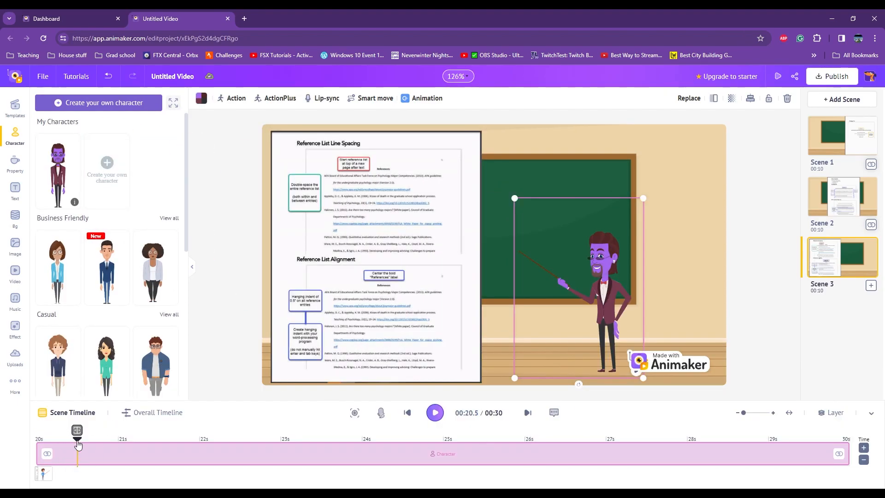
{"action": "left_click_drag", "start_coordinate": [77, 445], "coordinate": [36, 443]}
{"action": "left_click", "coordinate": [323, 97]}
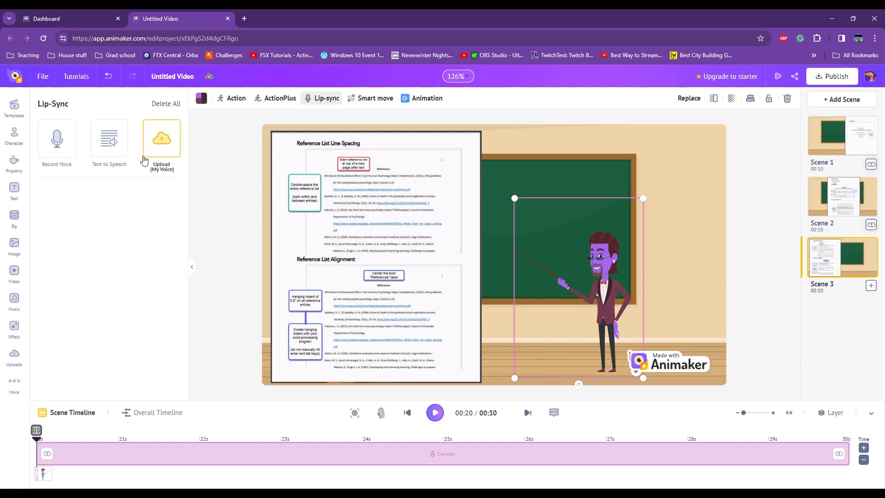
Step: Add a subheading reading "Thanks For Watching" above the chalkboard in Scene 3
{"action": "left_click", "coordinate": [7, 133]}
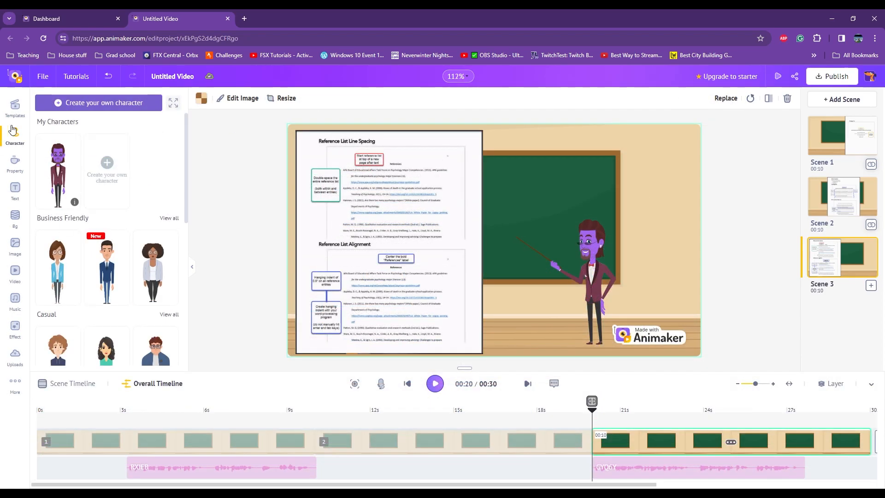
{"action": "left_click", "coordinate": [22, 191]}
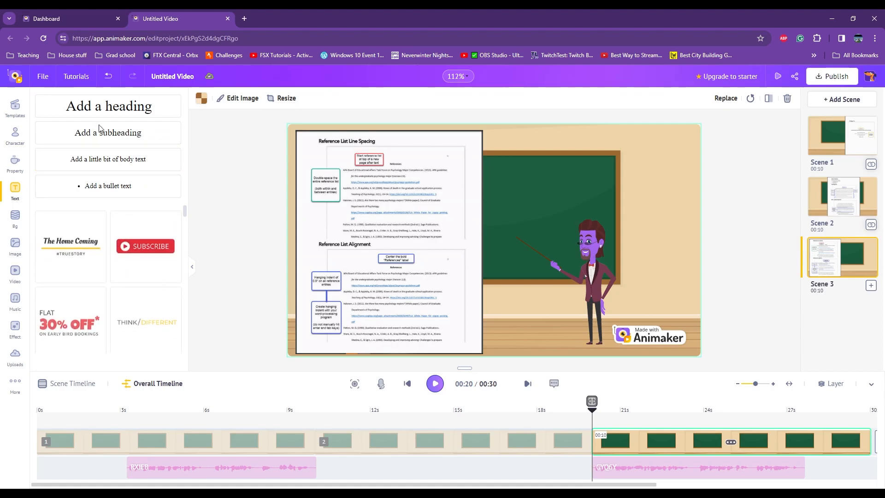
{"action": "left_click", "coordinate": [113, 134]}
{"action": "left_click_drag", "start_coordinate": [496, 239], "coordinate": [596, 144]}
{"action": "double_click", "coordinate": [597, 145]}
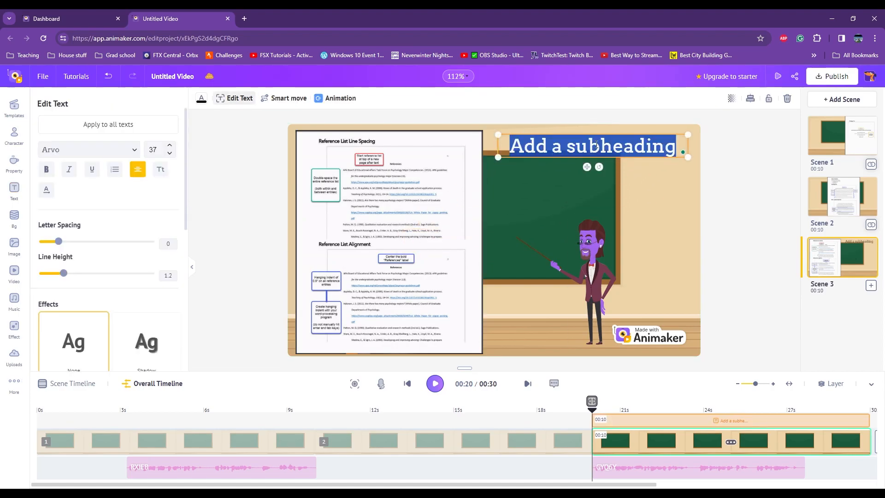
{"action": "type", "text": "Thanks for watchi"}
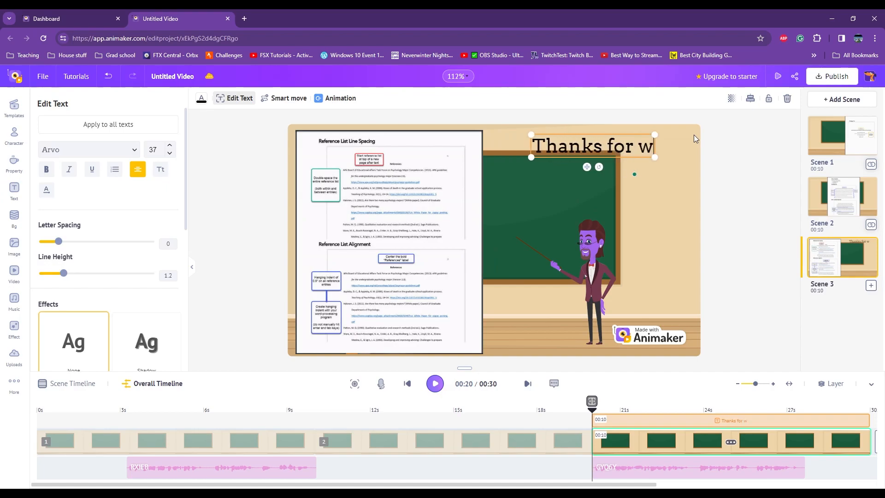
{"action": "type", "text": "ng"}
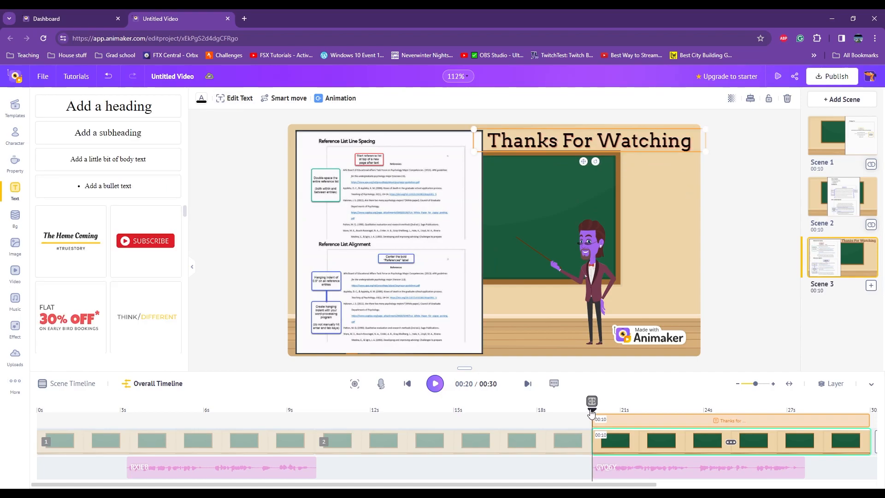
Step: Add the free music track "Sunny Day" from the start of the overall timeline
{"action": "left_click_drag", "start_coordinate": [592, 402], "coordinate": [37, 405]}
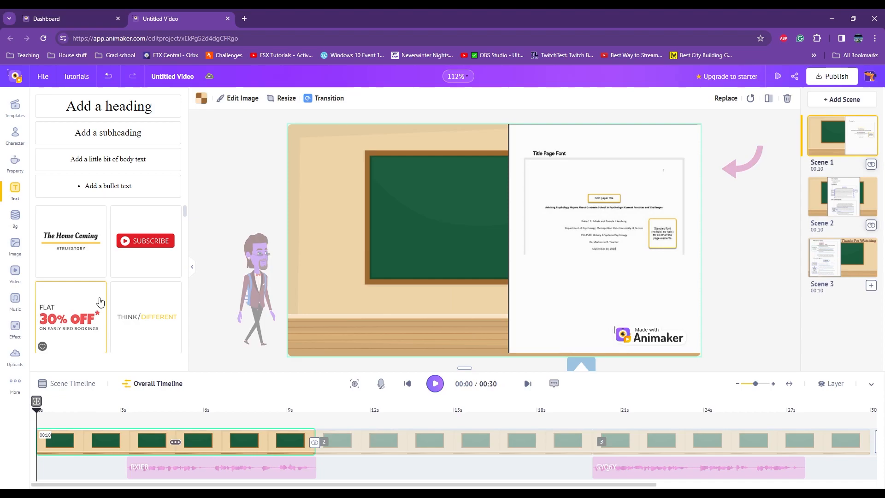
{"action": "left_click", "coordinate": [16, 298]}
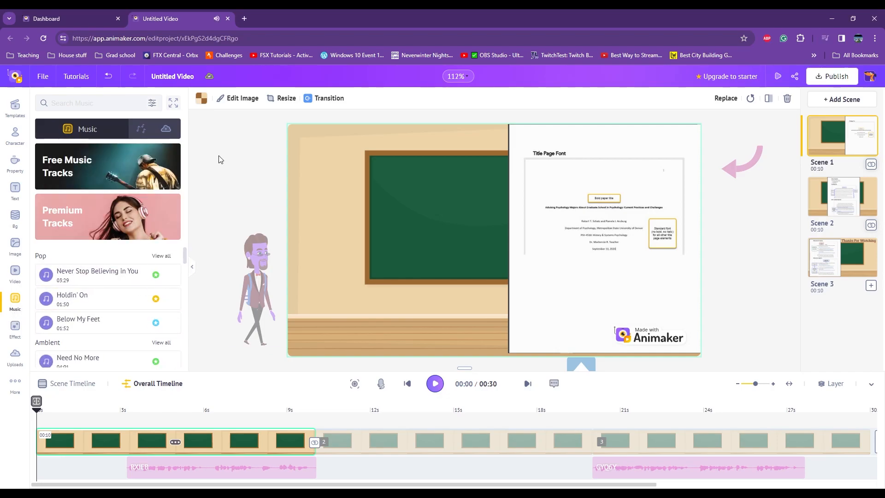
{"action": "left_click", "coordinate": [79, 171]}
{"action": "scroll", "coordinate": [188, 265], "scroll_direction": "down", "scroll_amount": 10}
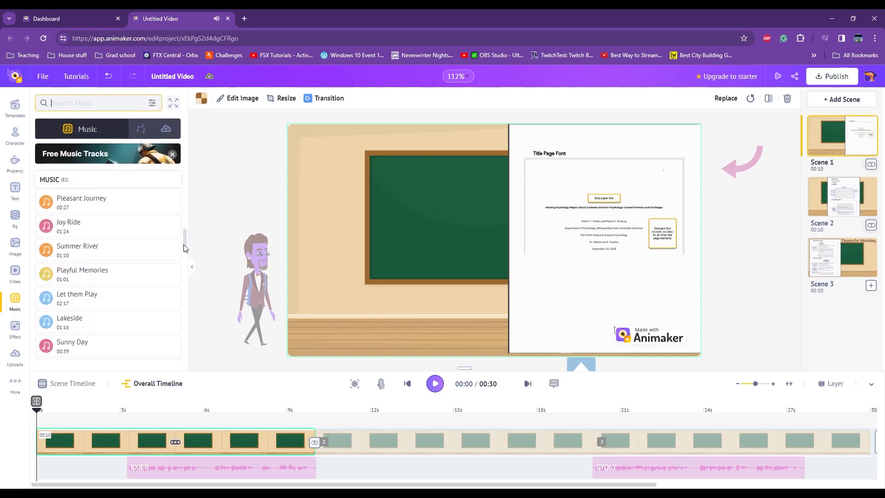
{"action": "scroll", "coordinate": [188, 265], "scroll_direction": "down", "scroll_amount": 1}
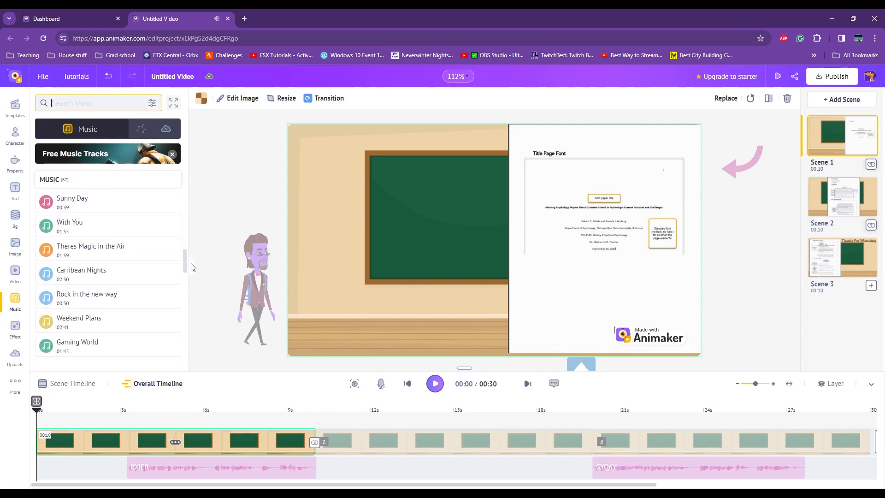
{"action": "scroll", "coordinate": [194, 268], "scroll_direction": "down", "scroll_amount": 2}
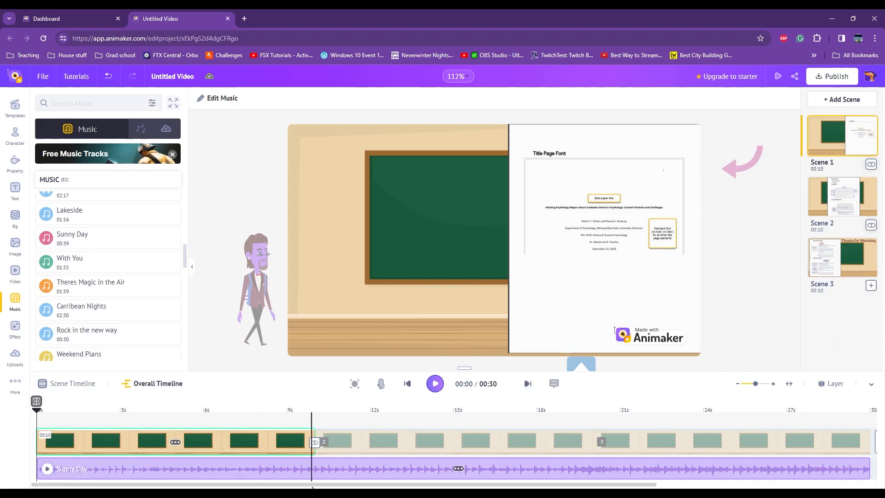
Step: Preview the video with its music and lower the "Sunny Day" track's volume to about one third
{"action": "key", "text": "space"}
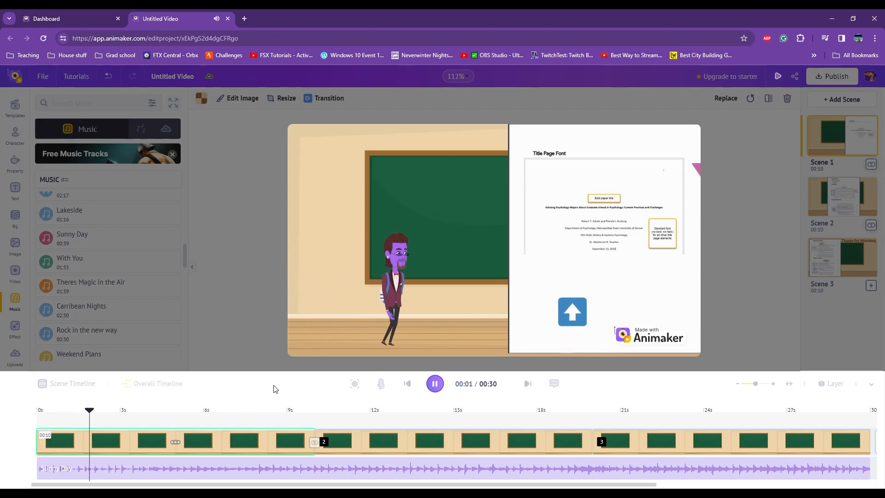
{"action": "left_click", "coordinate": [278, 405]}
{"action": "left_click", "coordinate": [289, 473]}
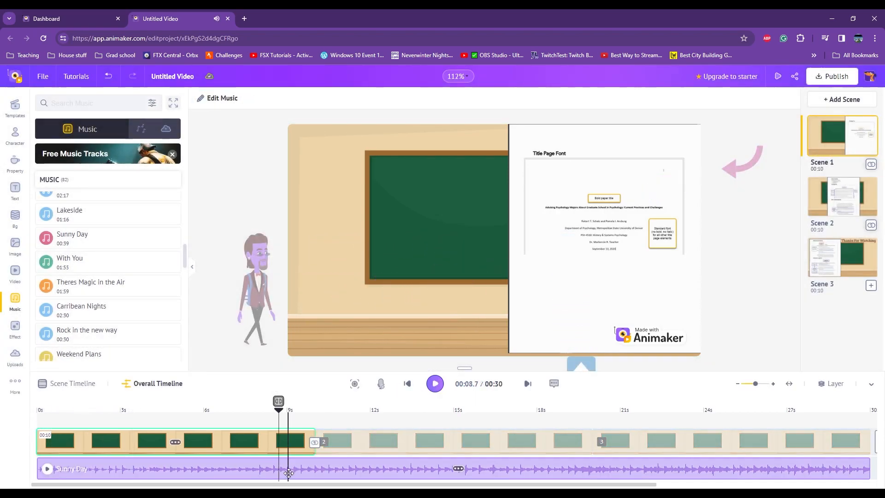
{"action": "right_click", "coordinate": [289, 473]}
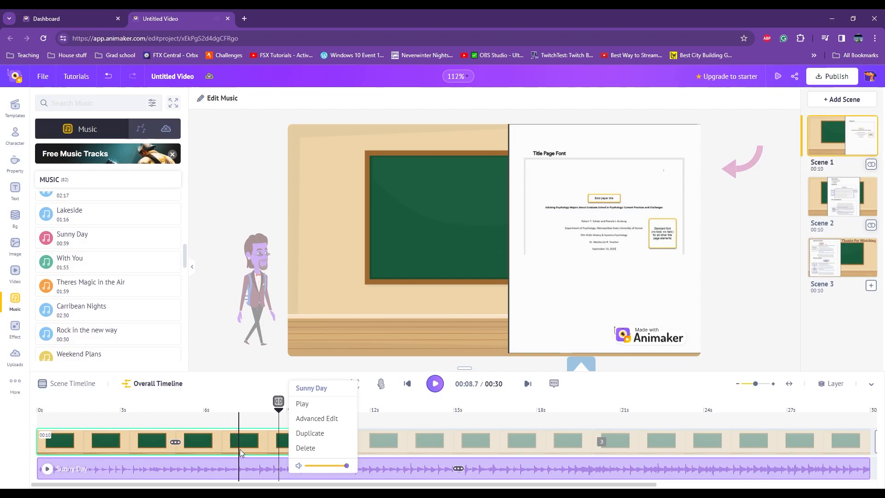
{"action": "left_click", "coordinate": [236, 469]}
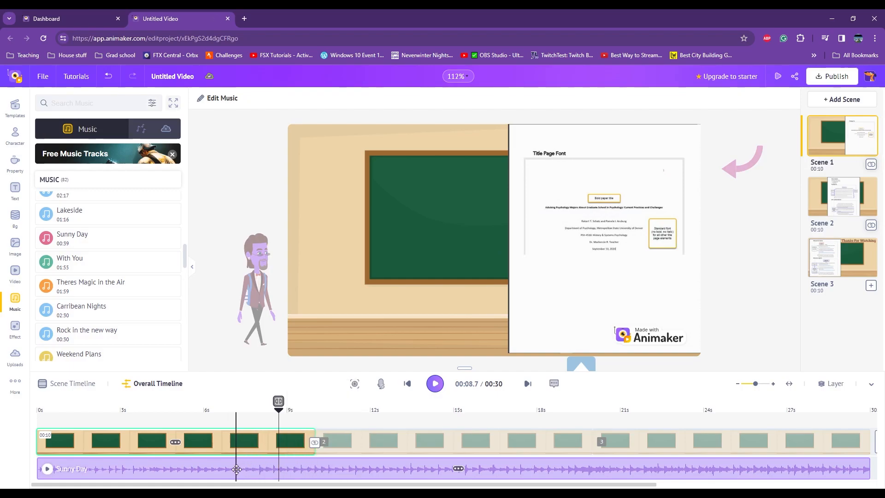
{"action": "right_click", "coordinate": [169, 470]}
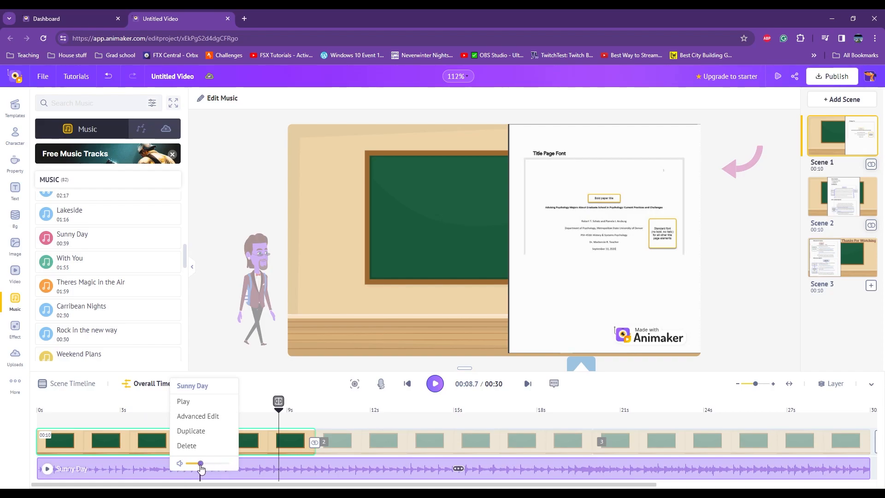
Step: Apply the "Circles Out" ripple transition to Scene 1
{"action": "left_click", "coordinate": [246, 444]}
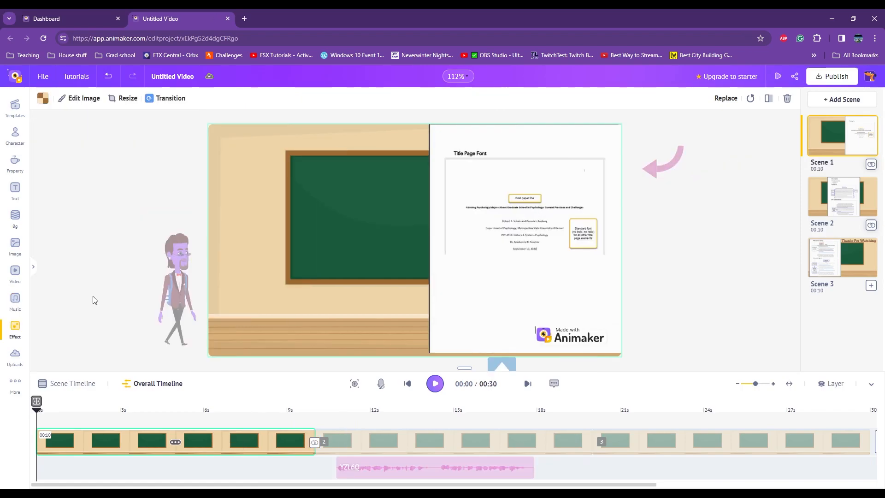
{"action": "left_click", "coordinate": [167, 102]}
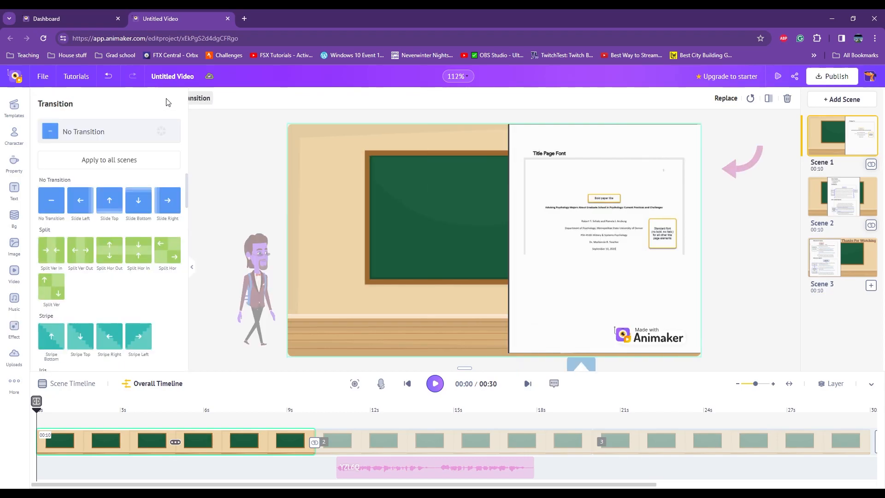
{"action": "scroll", "coordinate": [183, 307], "scroll_direction": "down", "scroll_amount": 5}
{"action": "scroll", "coordinate": [183, 307], "scroll_direction": "up", "scroll_amount": 1}
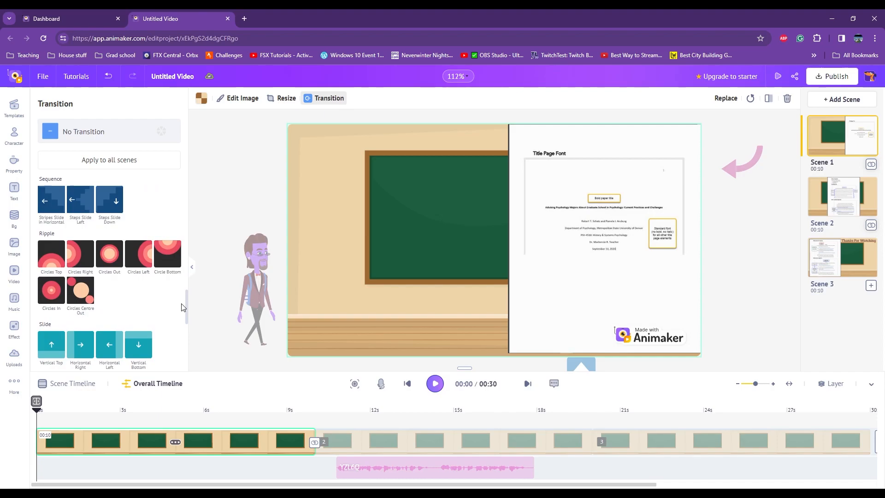
{"action": "left_click", "coordinate": [115, 261]}
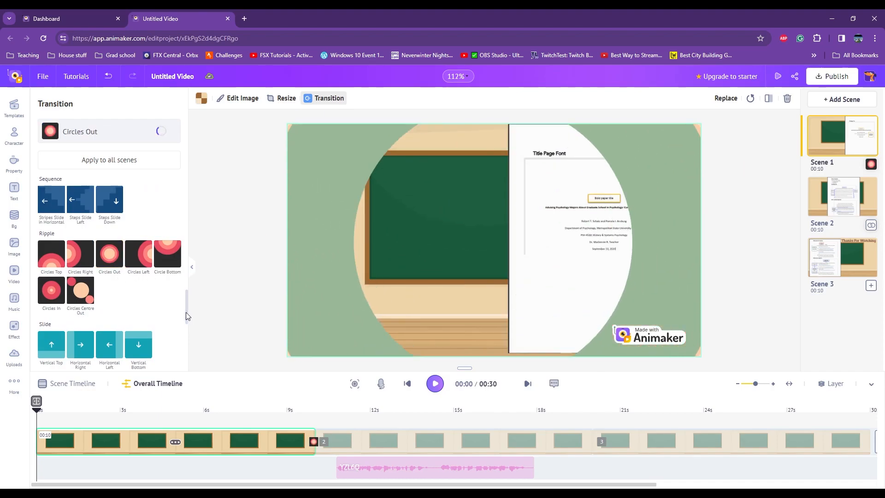
Step: Apply the "Circles Out" transition to all scenes and check the transition marker on Scene 2
{"action": "left_click_drag", "start_coordinate": [186, 313], "coordinate": [198, 152]}
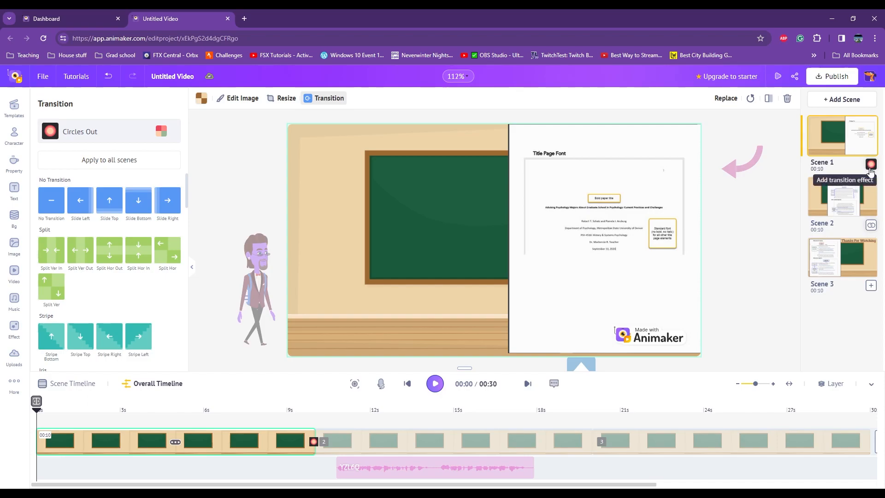
{"action": "left_click", "coordinate": [111, 162]}
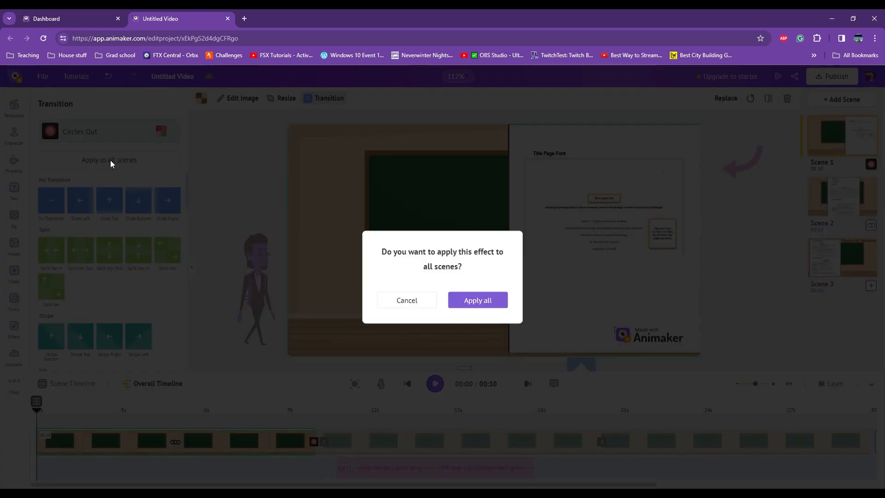
{"action": "left_click", "coordinate": [469, 300]}
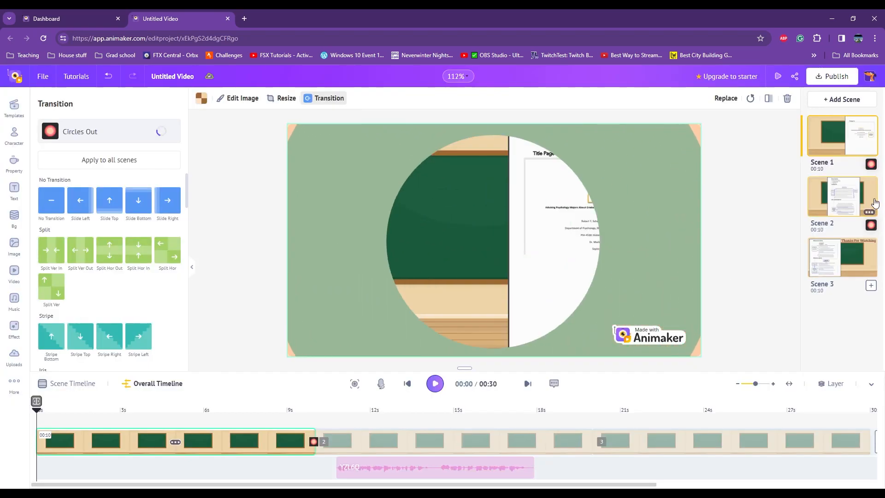
{"action": "mouse_move", "coordinate": [869, 222]}
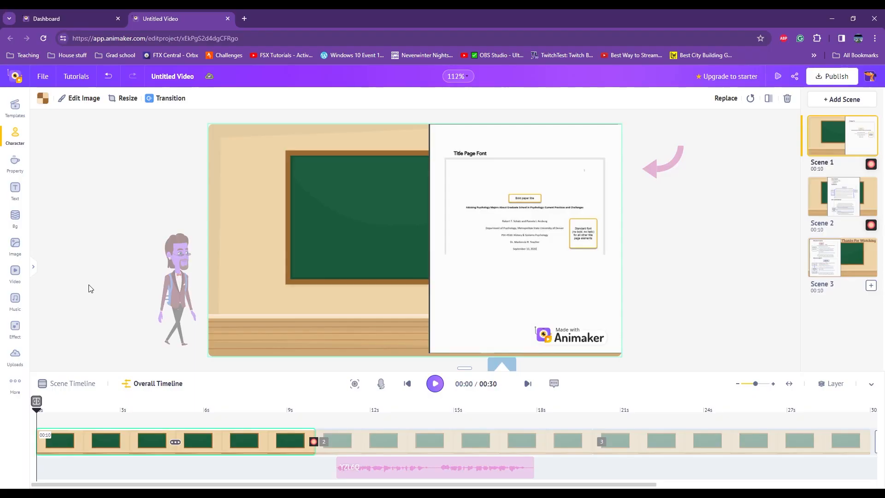
Step: Try placing the orange crowd effect on the Scene 1 canvas, and go back to Scene 1 in the overall timeline
{"action": "left_click", "coordinate": [15, 327]}
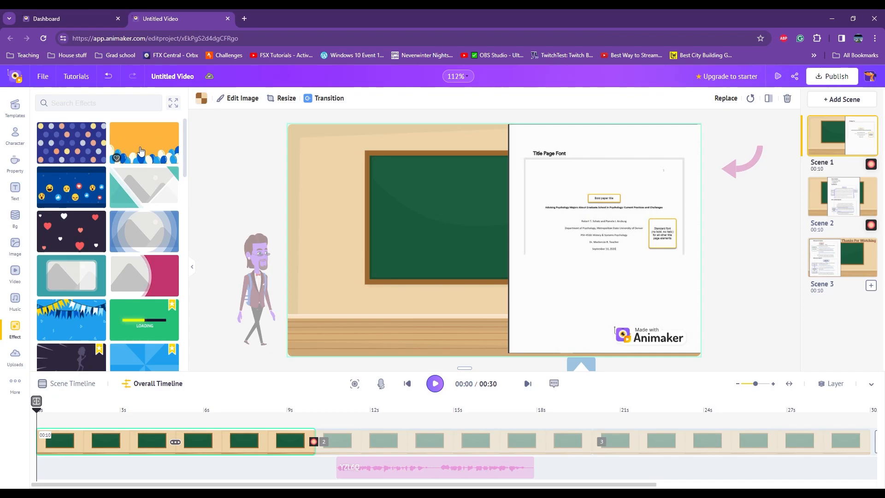
{"action": "left_click_drag", "start_coordinate": [141, 151], "coordinate": [477, 231]}
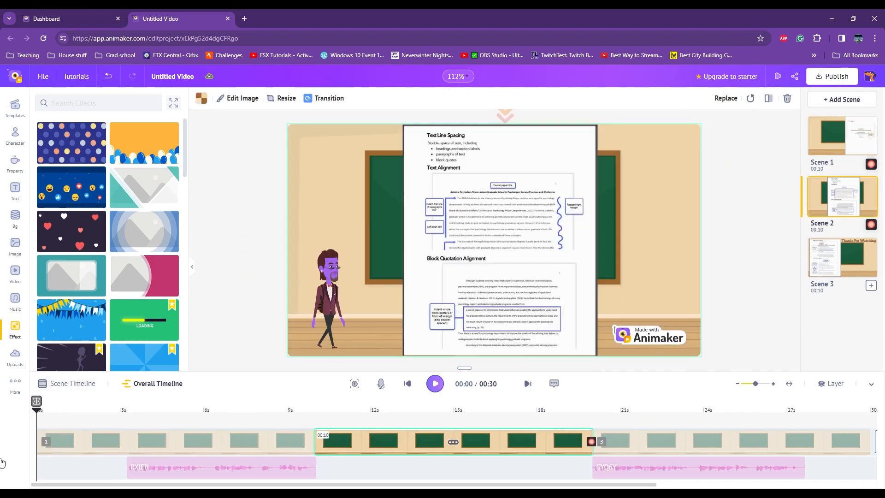
{"action": "left_click", "coordinate": [45, 441]}
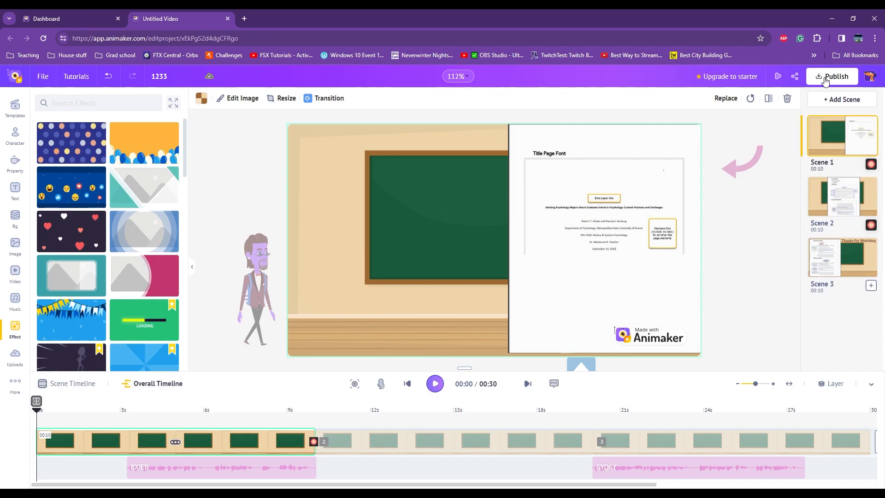
Step: Export the video named "1233" as an HD 720p mp4 and download the exported file
{"action": "left_click", "coordinate": [826, 78]}
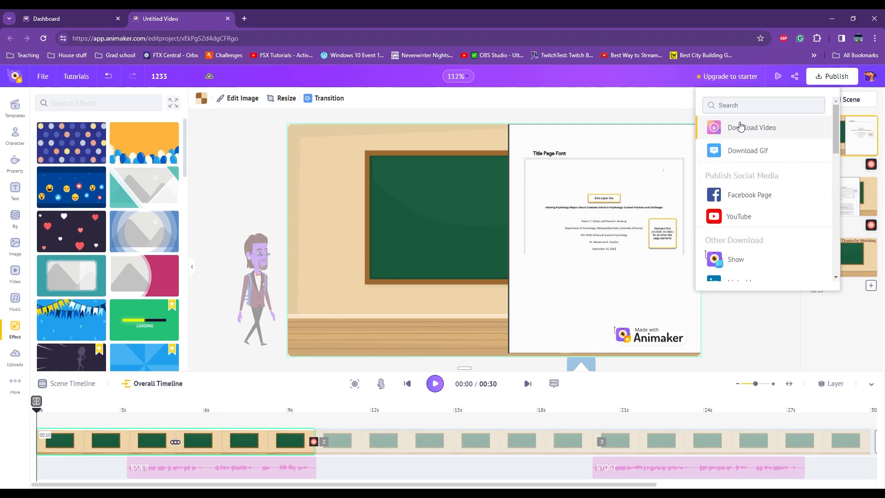
{"action": "left_click", "coordinate": [748, 133]}
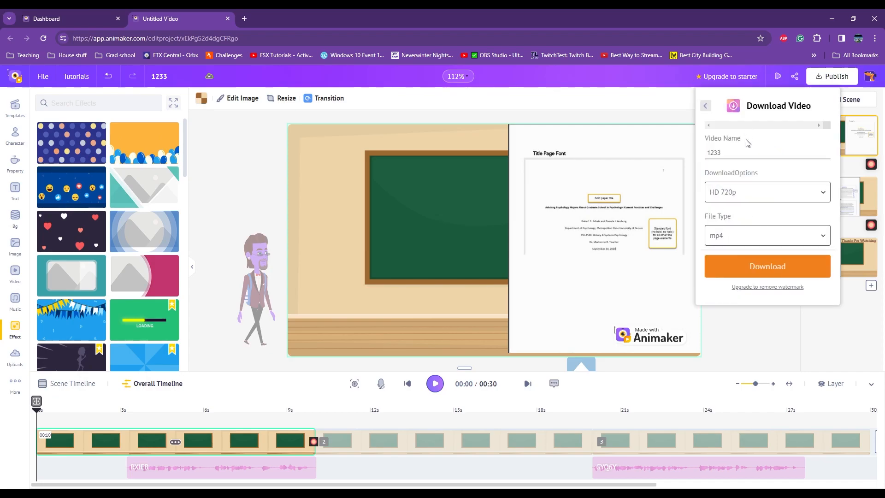
{"action": "left_click", "coordinate": [765, 192]}
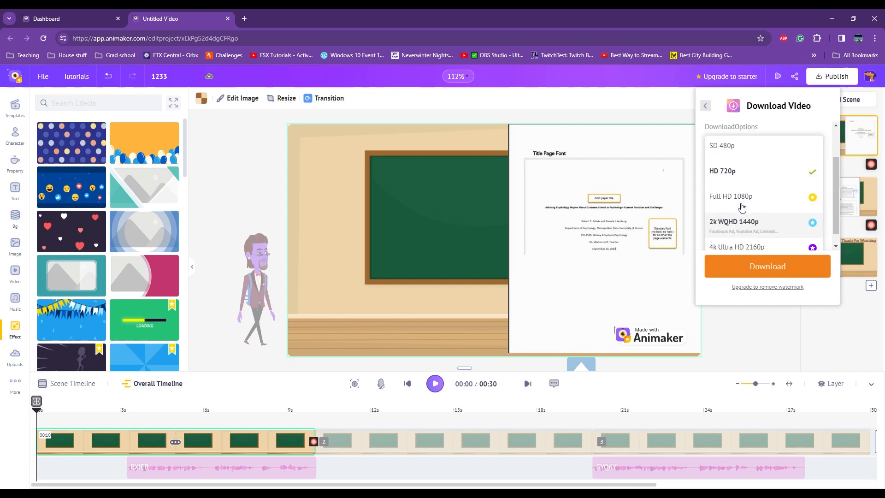
{"action": "scroll", "coordinate": [754, 218], "scroll_direction": "down", "scroll_amount": 5}
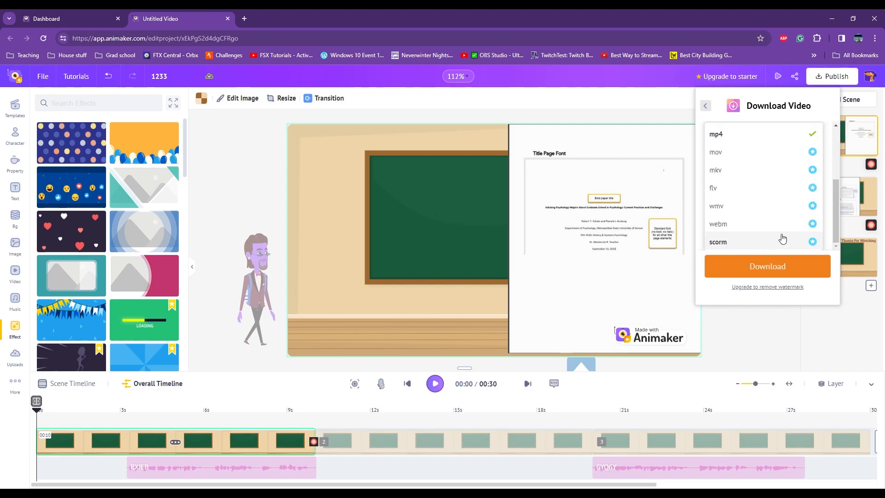
{"action": "left_click", "coordinate": [755, 317]}
{"action": "left_click", "coordinate": [765, 132]}
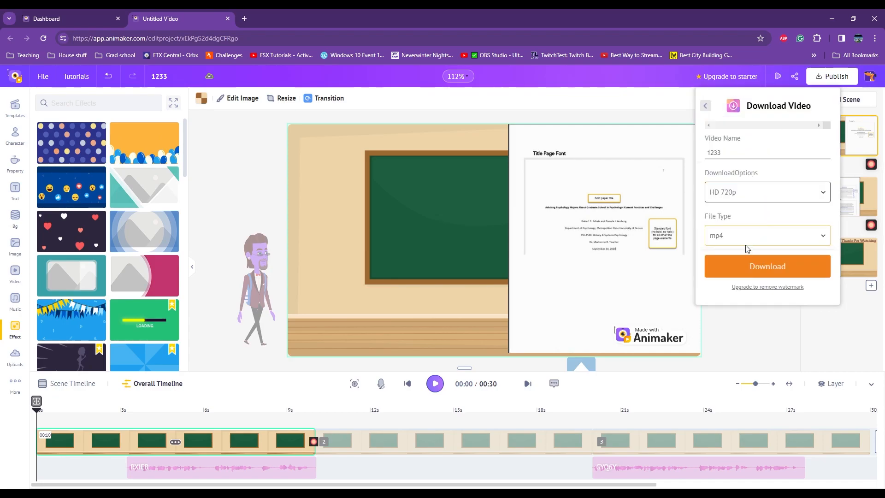
{"action": "left_click", "coordinate": [737, 275]}
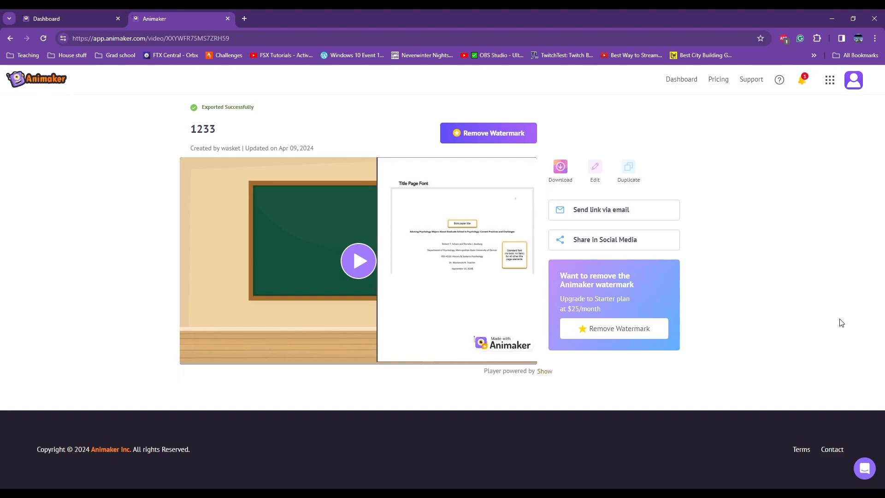
{"action": "left_click", "coordinate": [560, 174]}
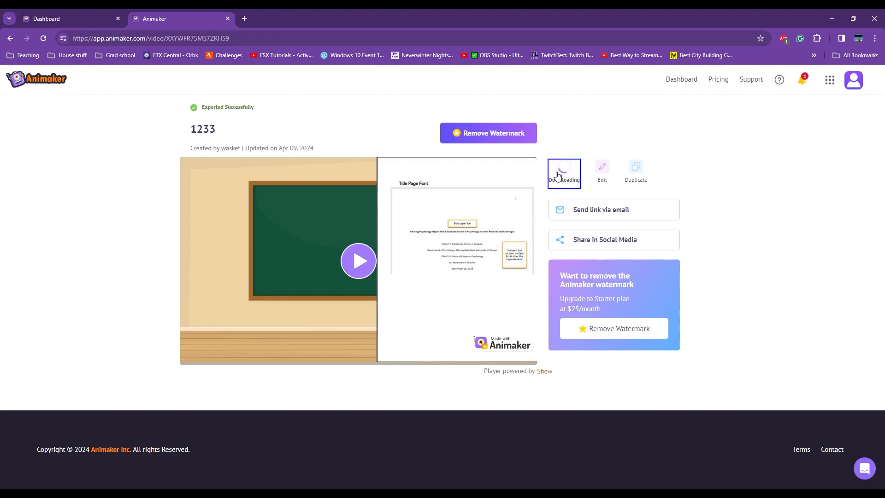